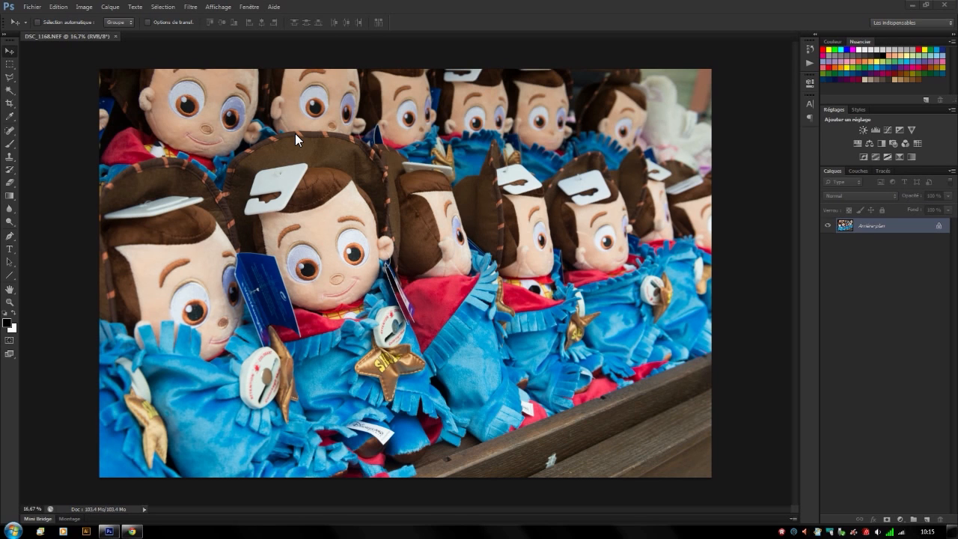
left_click(191, 7)
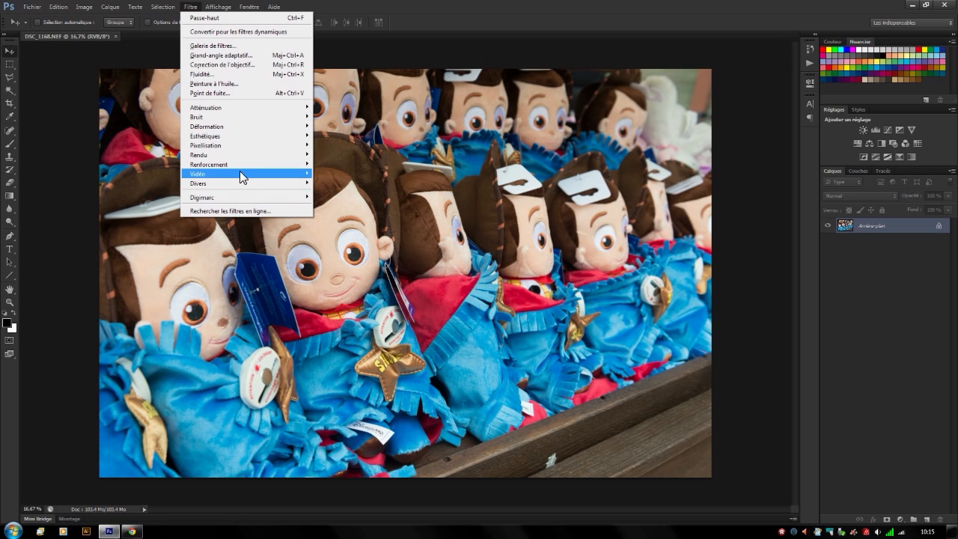
mouse_move(222, 184)
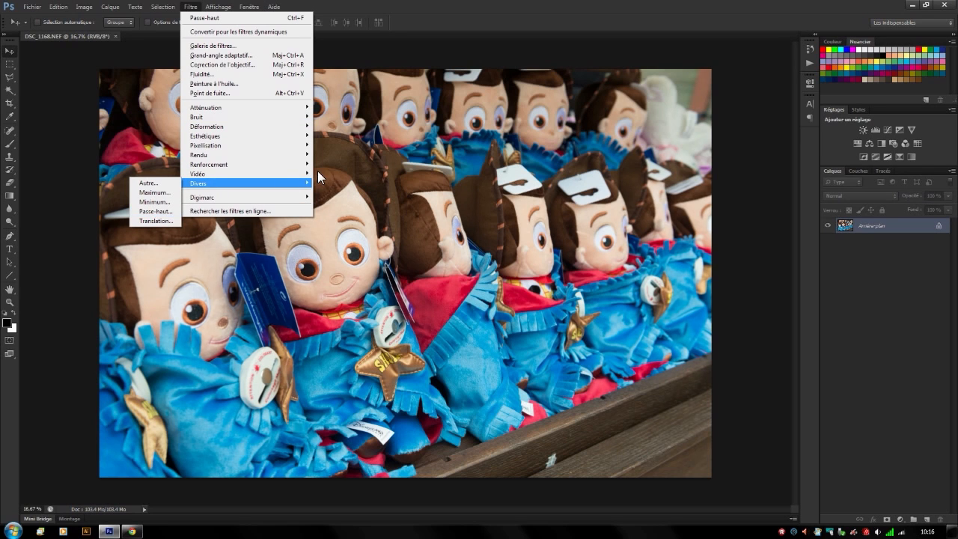
left_click(476, 192)
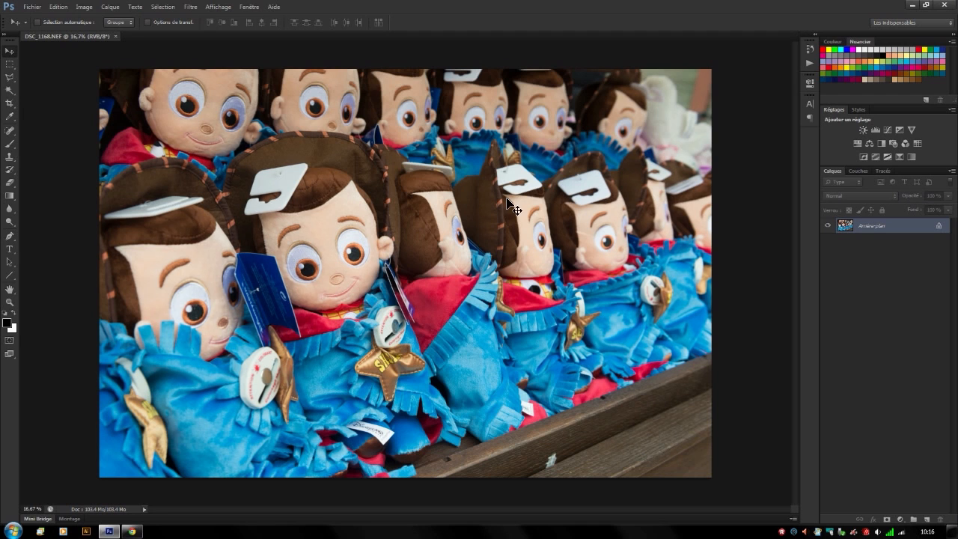
left_click(189, 7)
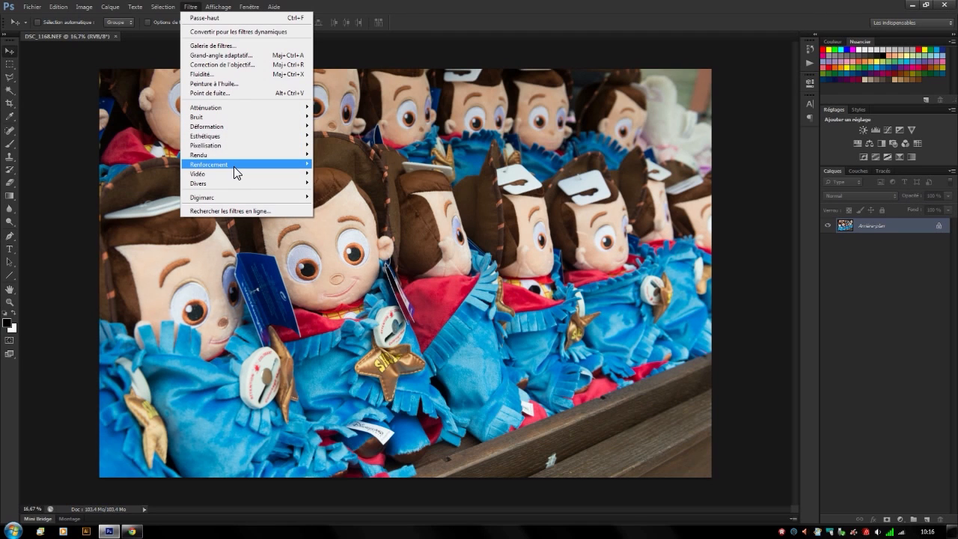
mouse_move(233, 166)
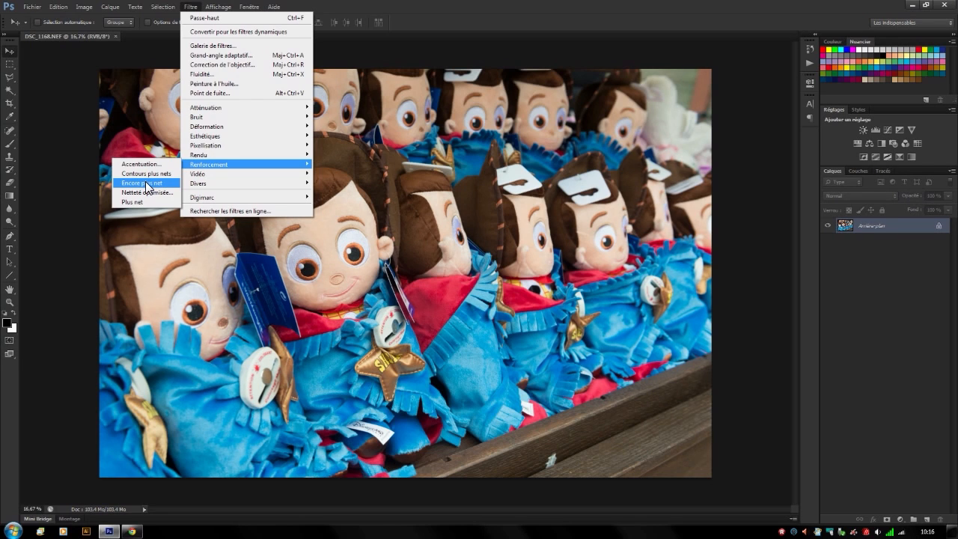
left_click(514, 213)
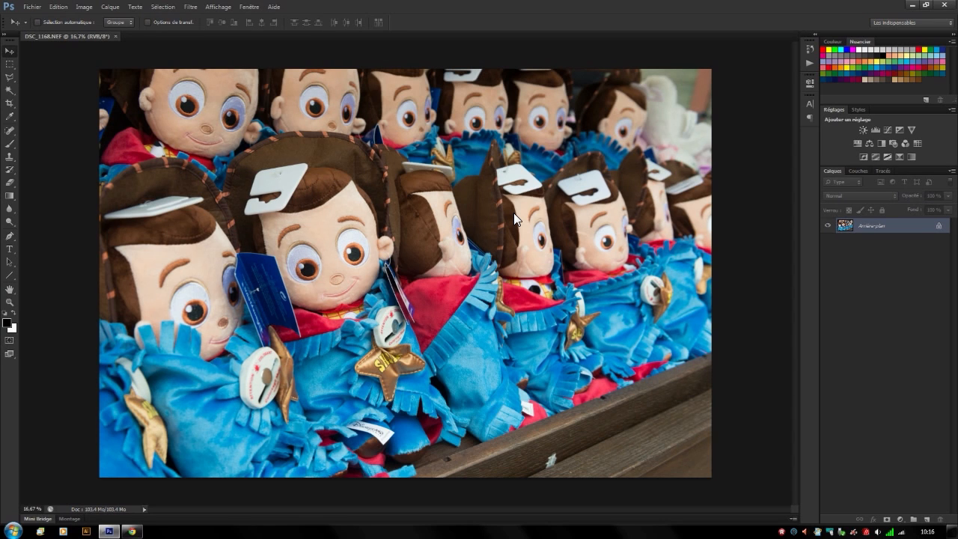
- Duplicate the background layer and apply the High Pass (Passe-haut) filter to the copy, keeping the preset radius and checking edges in the enlarged preview
left_click_drag(910, 229, 932, 518)
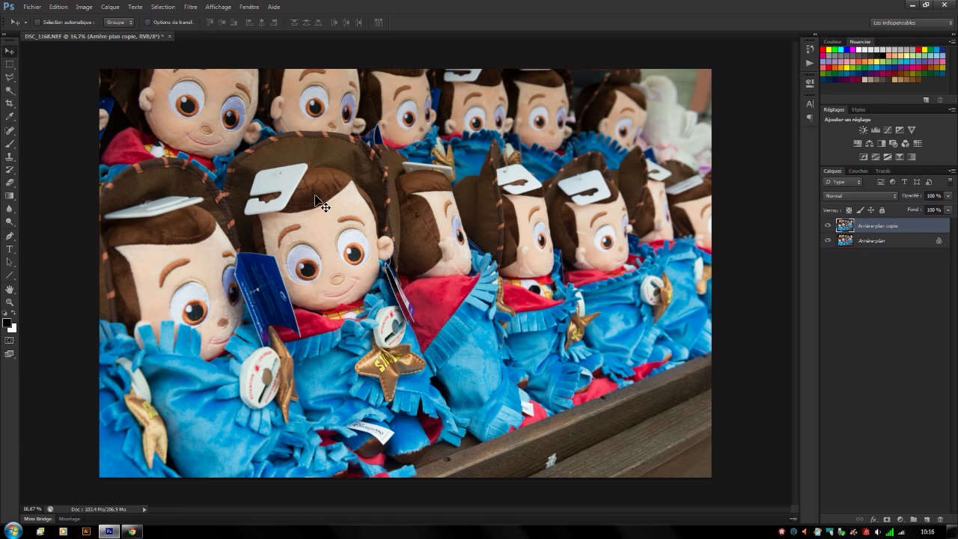
left_click(197, 7)
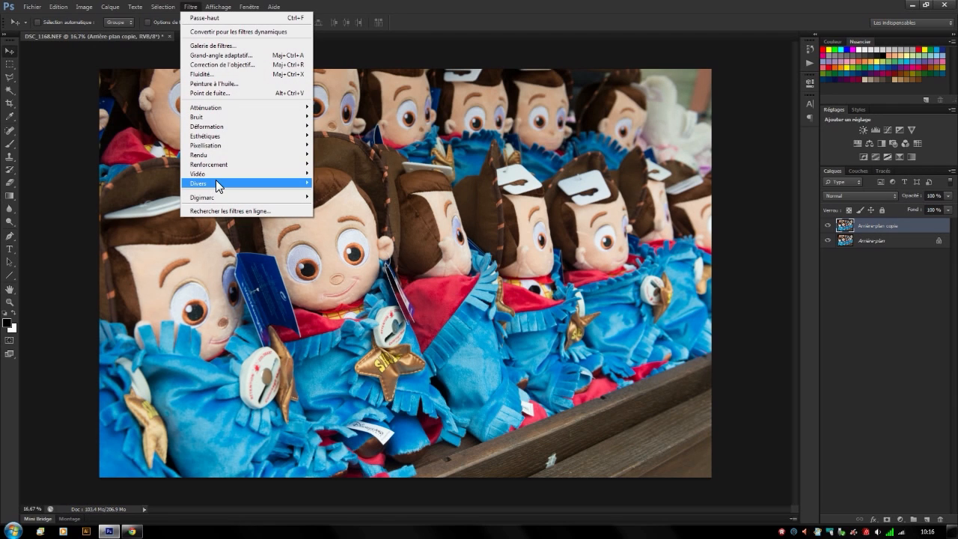
mouse_move(215, 183)
left_click(165, 213)
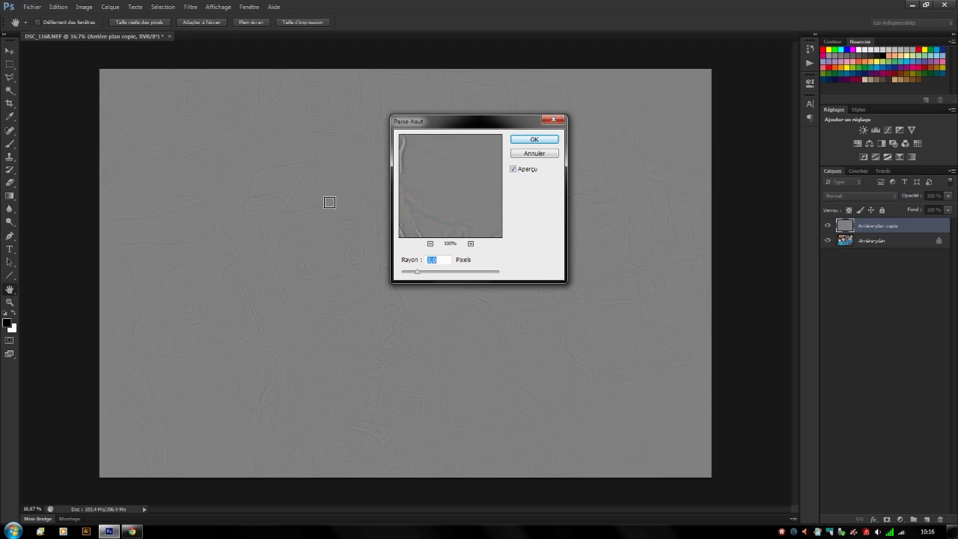
left_click(470, 244)
left_click(470, 241)
left_click_drag(457, 209, 505, 201)
left_click_drag(441, 173, 472, 181)
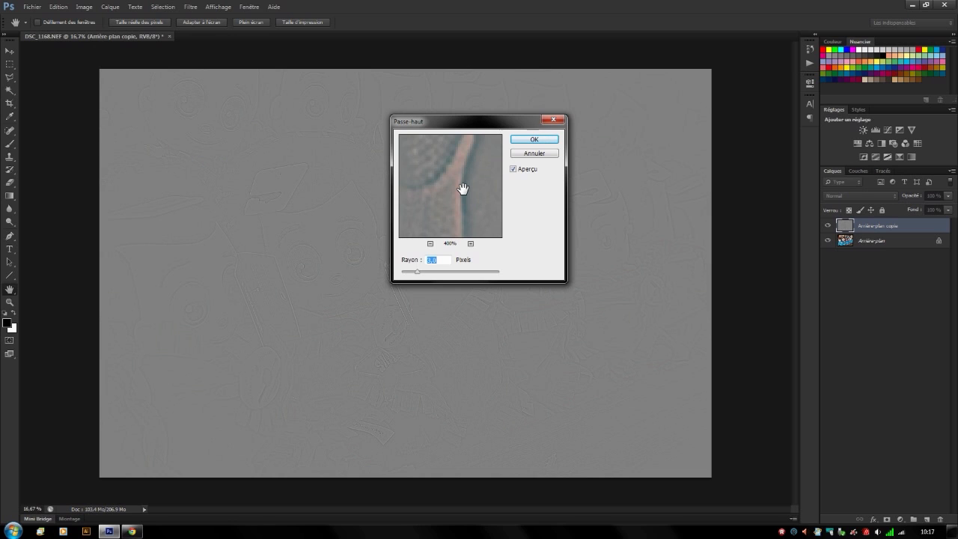
left_click(520, 139)
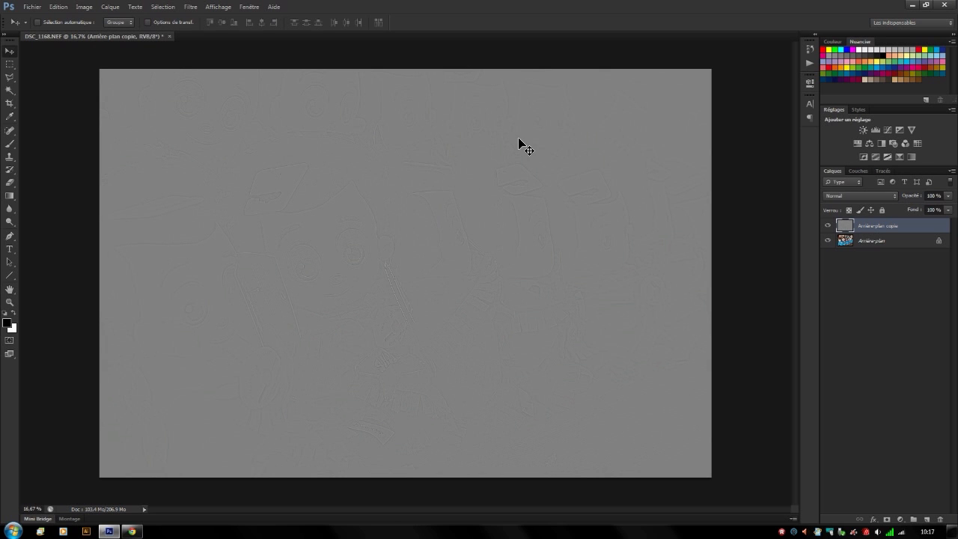
- Set the blend mode of the high-pass layer to Incrustation (Overlay)
scroll(372, 283, "up", 5)
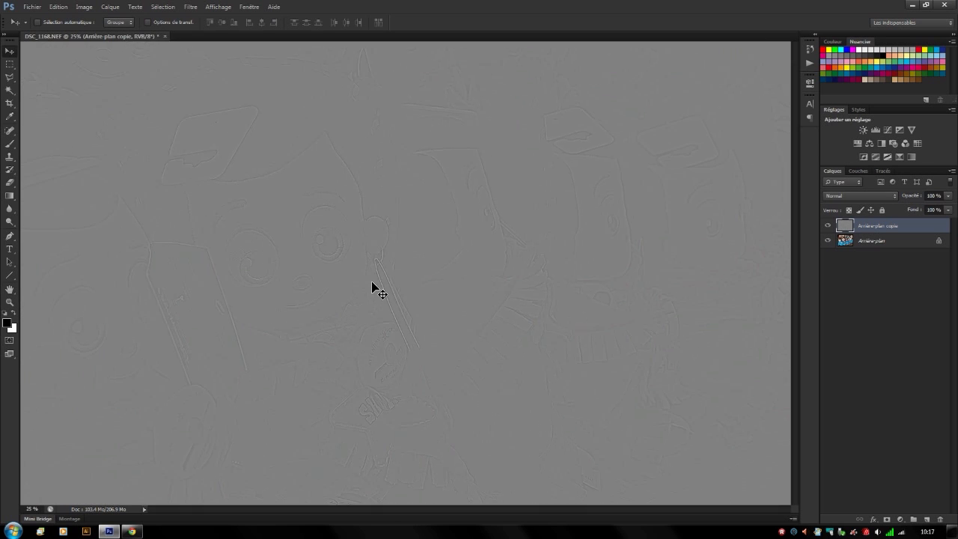
left_click_drag(349, 238, 486, 388)
left_click_drag(409, 123, 608, 306)
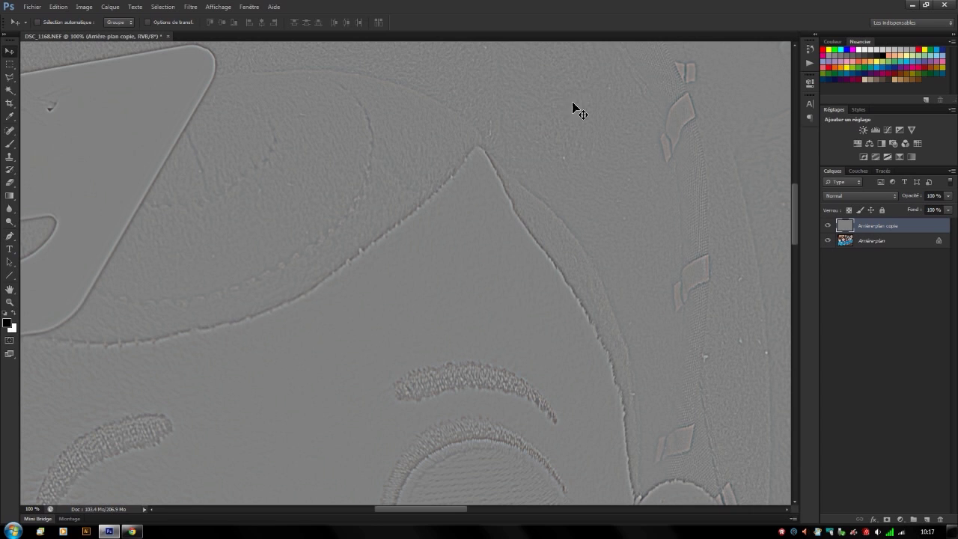
left_click(840, 195)
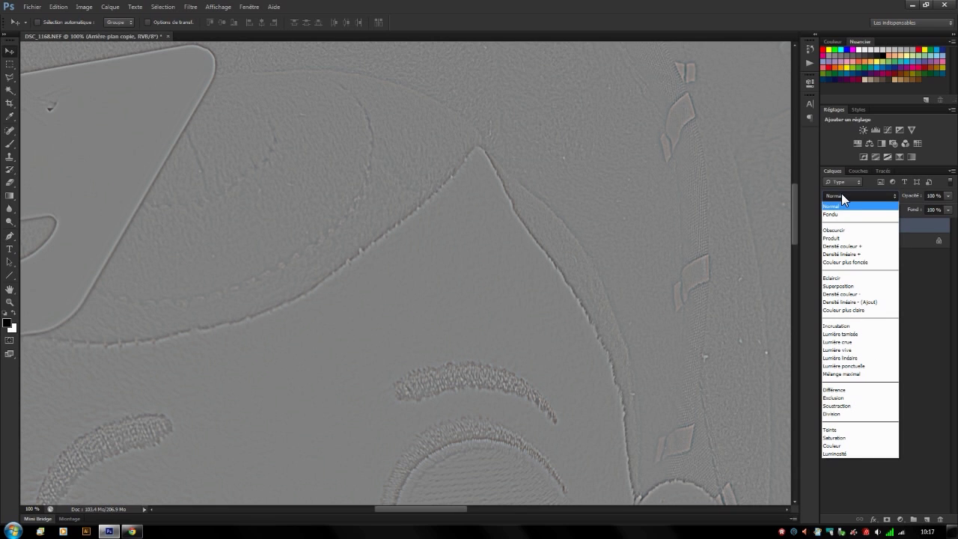
left_click(857, 332)
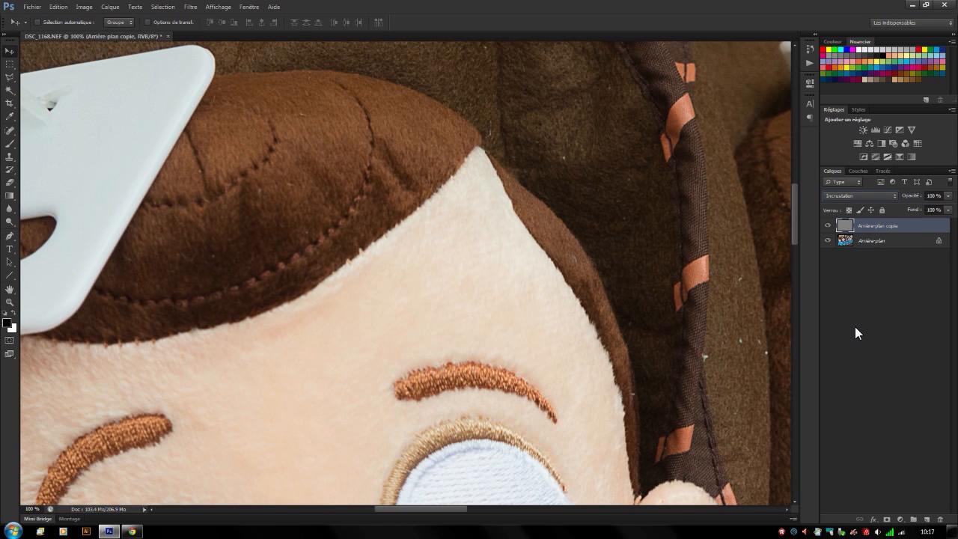
- Compare the hat's stitched trim at 300% with and without the high-pass layer by switching its visibility
key("ctrl+plus")
key("ctrl+plus")
left_click_drag(570, 160, 367, 293)
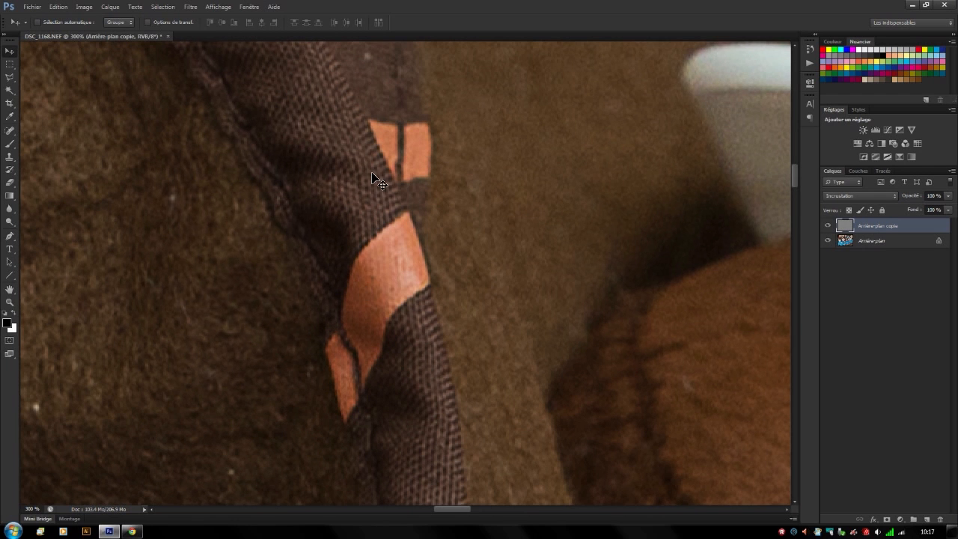
left_click_drag(466, 252, 385, 246)
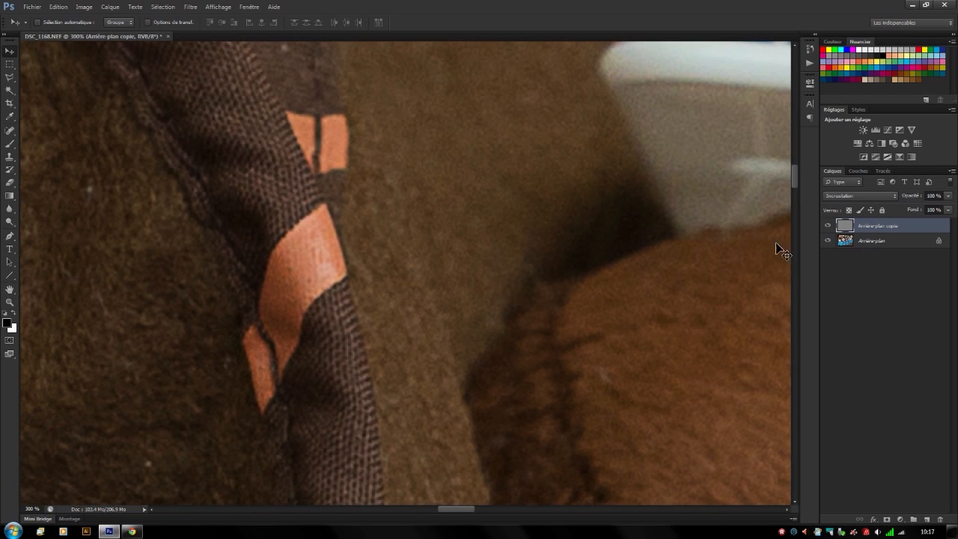
left_click(829, 227)
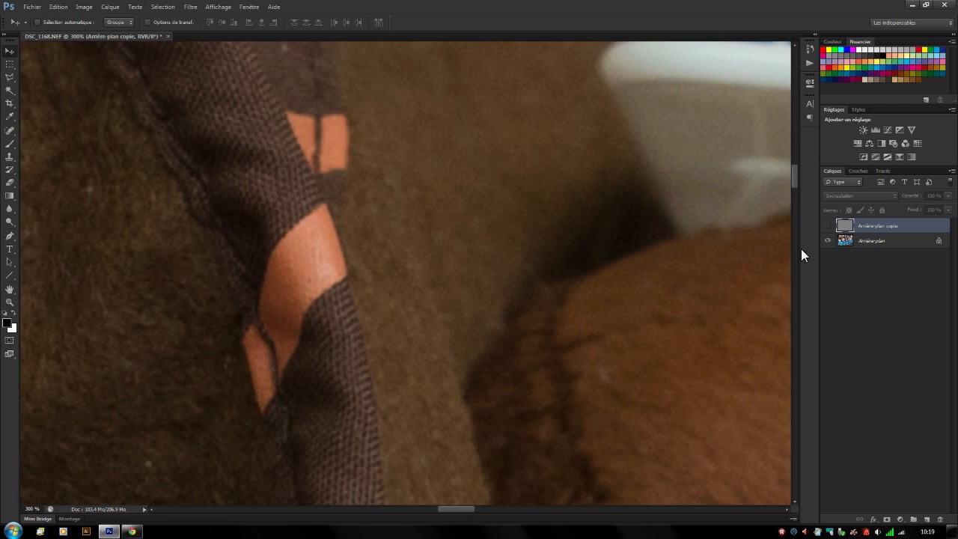
left_click(828, 228)
left_click(829, 228)
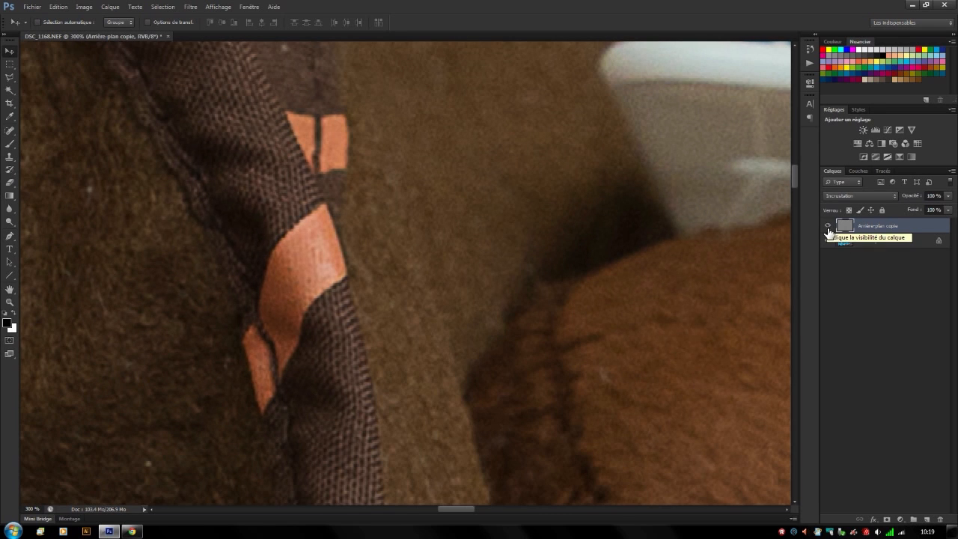
left_click(828, 229)
left_click(828, 229)
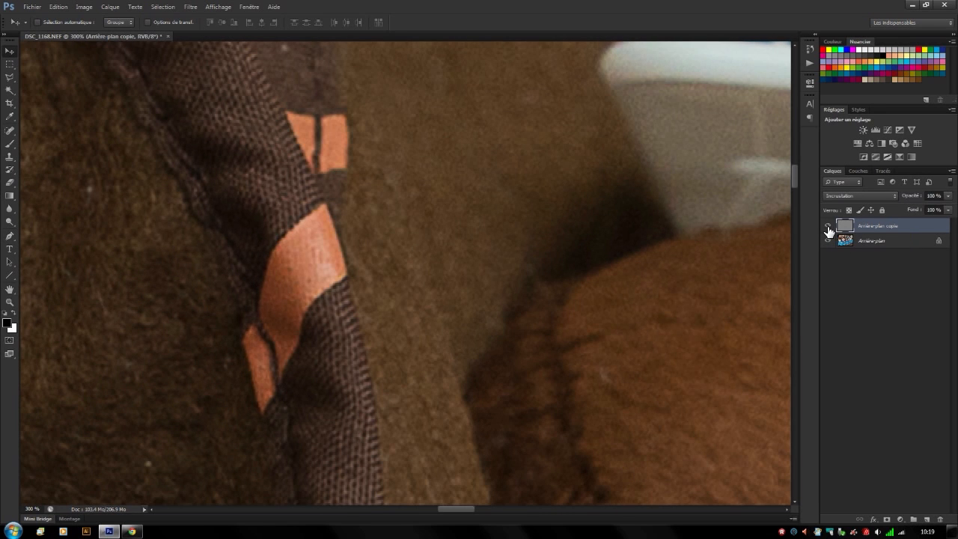
- Examine the sharpened hat trim and the blurred tag behind it at several magnifications between 25% and 500%
key("ctrl+minus")
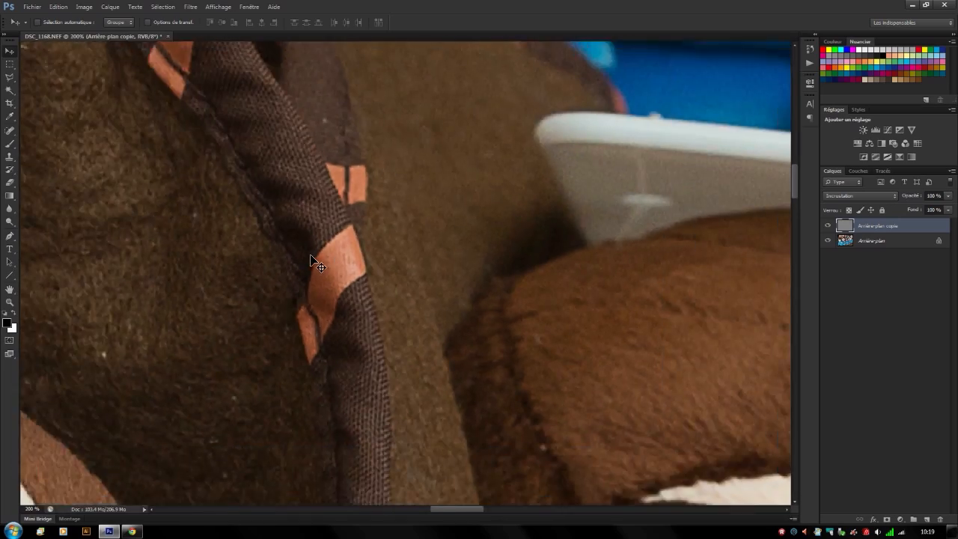
key("ctrl+minus")
key("ctrl+minus")
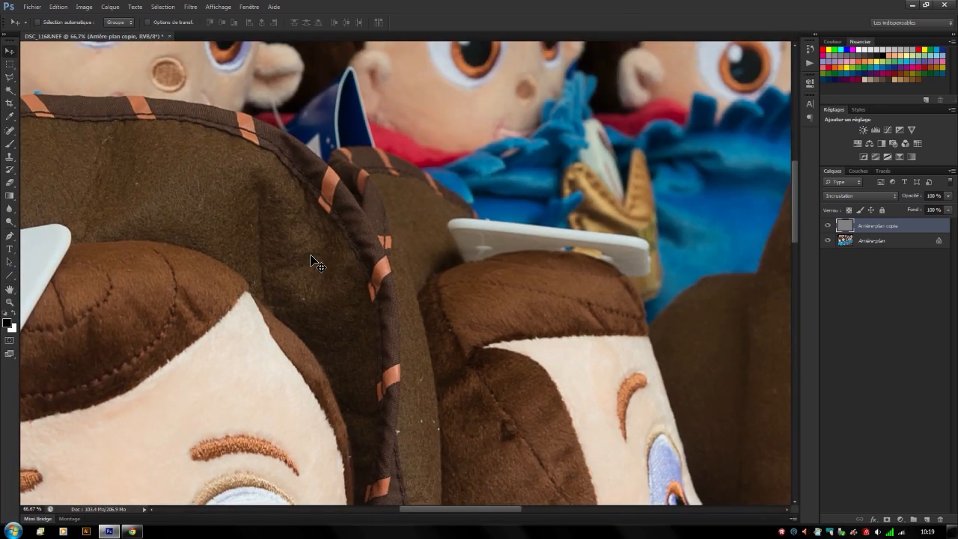
key("ctrl+plus")
key("ctrl+plus")
key("ctrl+plus")
key("ctrl+plus")
key("ctrl+plus")
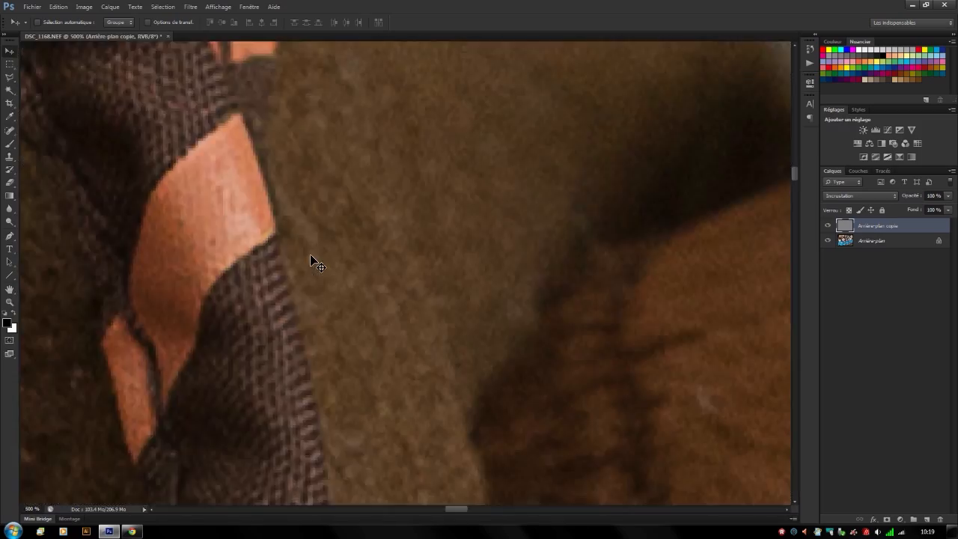
left_click_drag(564, 164, 342, 382)
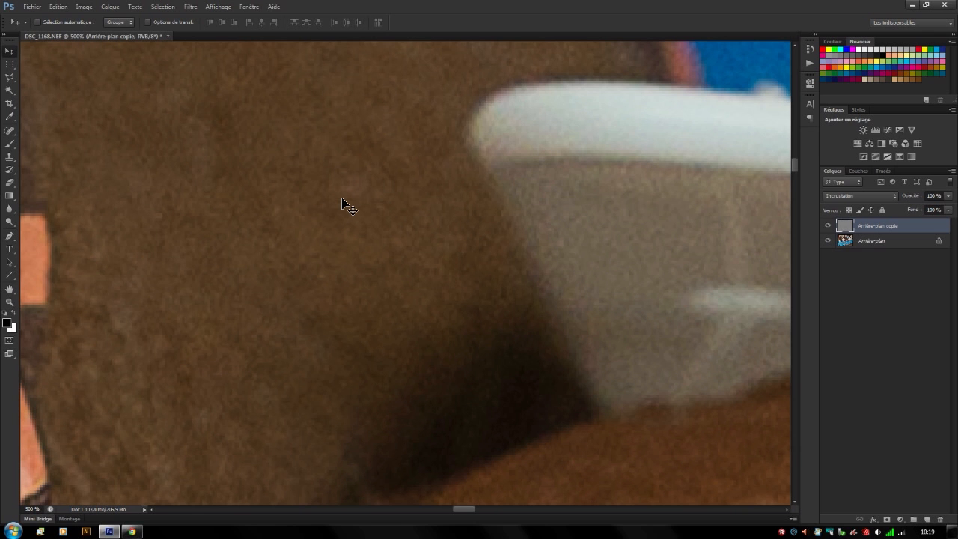
scroll(346, 204, "down", 10)
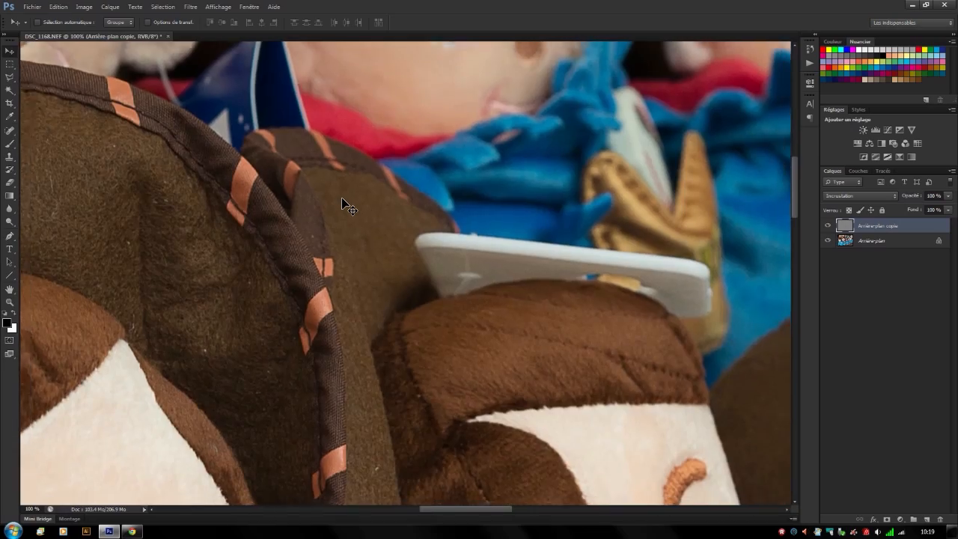
scroll(346, 204, "down", 2)
scroll(346, 204, "up", 5)
scroll(346, 204, "down", 2)
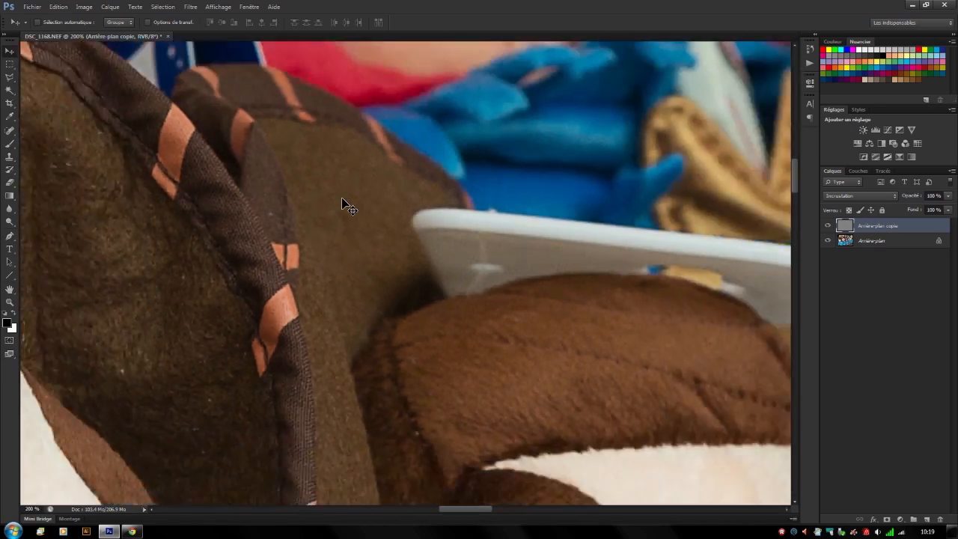
scroll(346, 204, "down", 4)
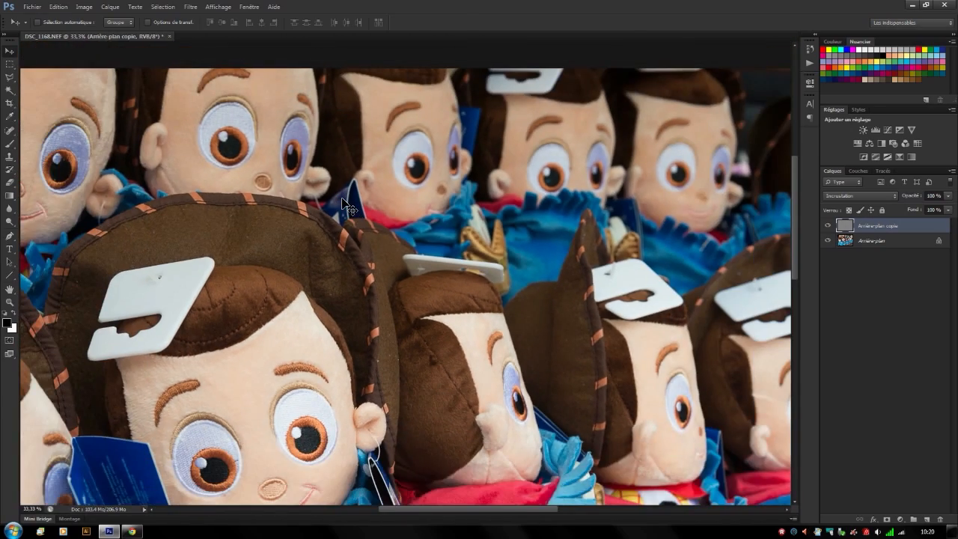
scroll(346, 204, "down", 1)
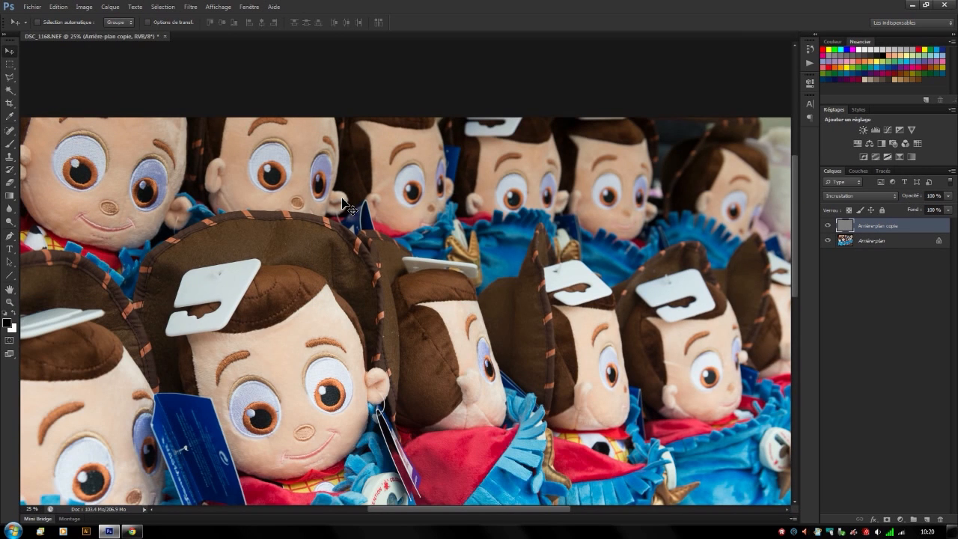
- Examine the grain along the brown hat and fabric at 500%, working down to the trim, and return to 25%
scroll(346, 203, "up", 7)
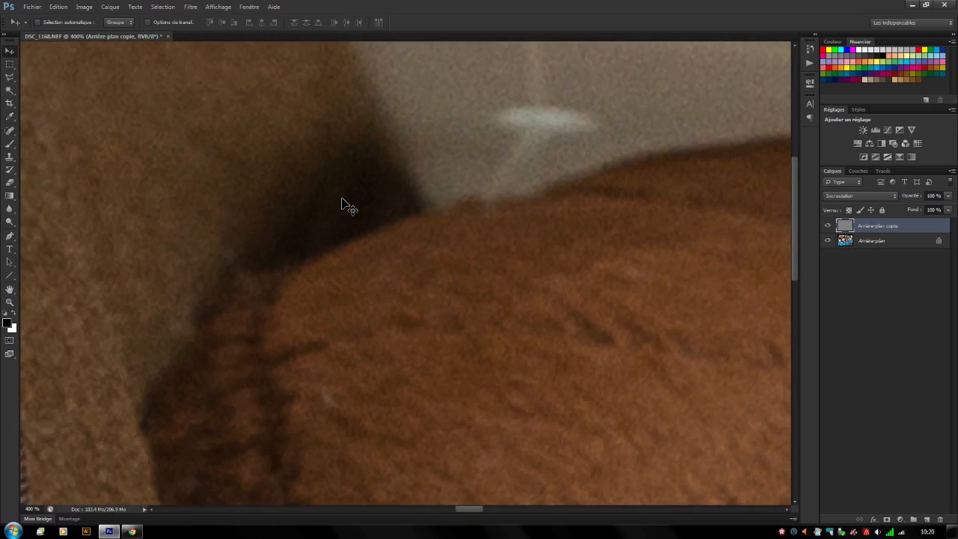
scroll(343, 200, "up", 1)
left_click_drag(405, 171, 586, 256)
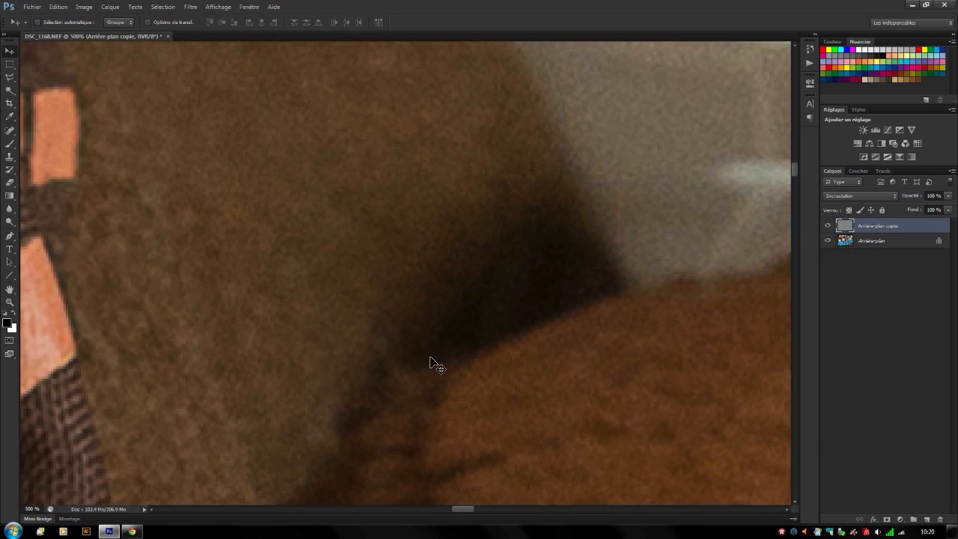
left_click_drag(471, 384, 450, 137)
left_click_drag(419, 353, 487, 160)
left_click_drag(475, 379, 456, 122)
left_click_drag(447, 324, 455, 127)
left_click_drag(458, 385, 482, 120)
key("ctrl+minus")
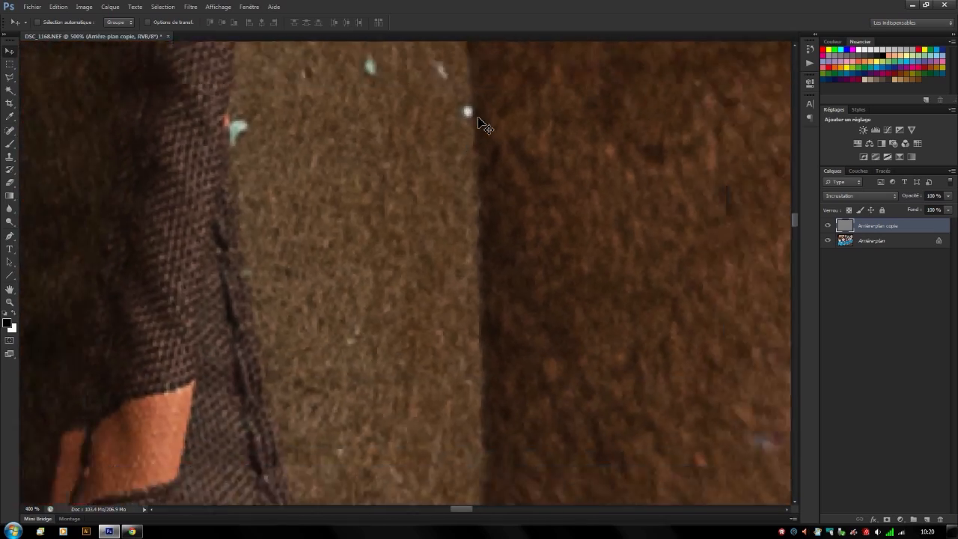
key("ctrl+minus")
key("ctrl+minus")
key("ctrl+minus")
key("ctrl+minus")
key("ctrl+minus")
key("ctrl+minus")
key("ctrl+minus")
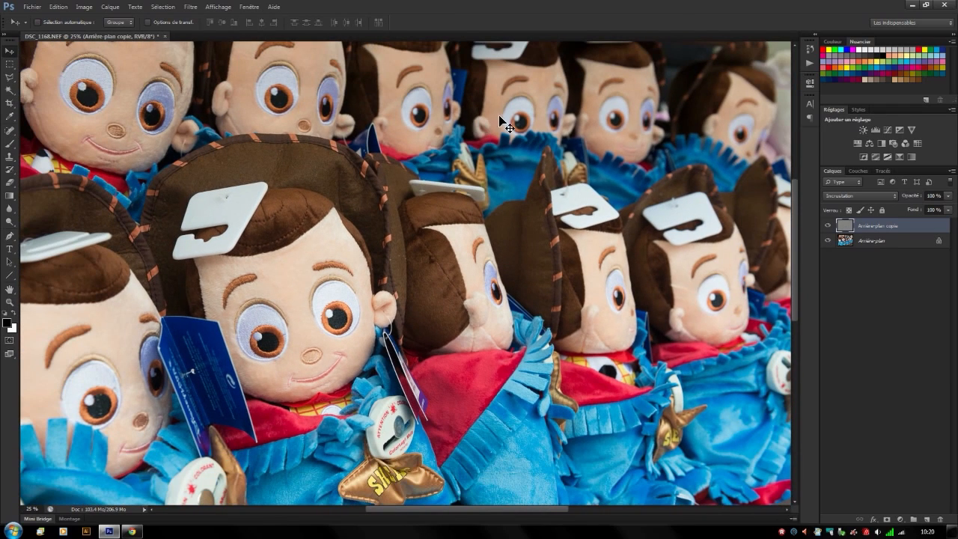
- Delete the high-pass layer, leaving only the background, and show the whole photo
left_click(827, 226)
key("Delete")
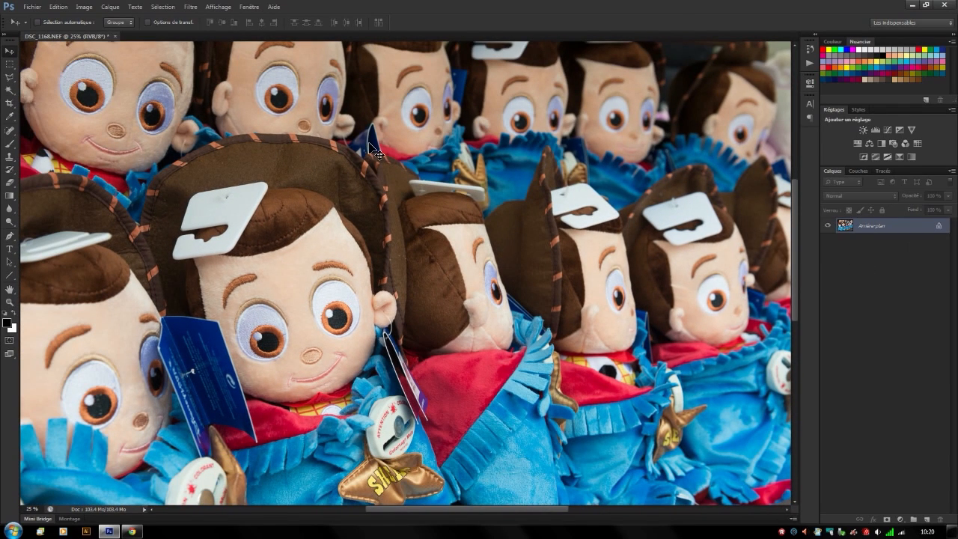
key("ctrl+minus")
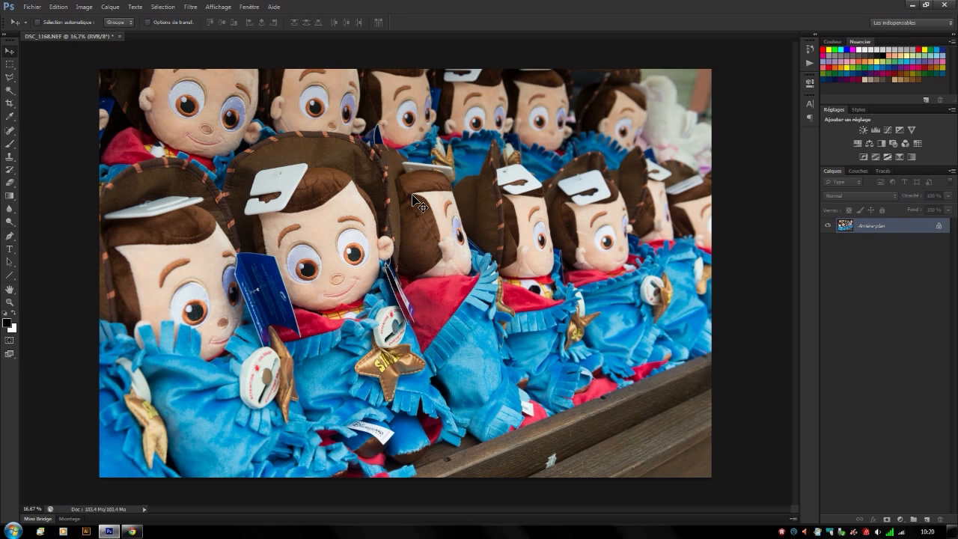
- Resize the photo to 1000 pixels wide at 72 pixels/inch, using bilinear resampling
left_click(84, 6)
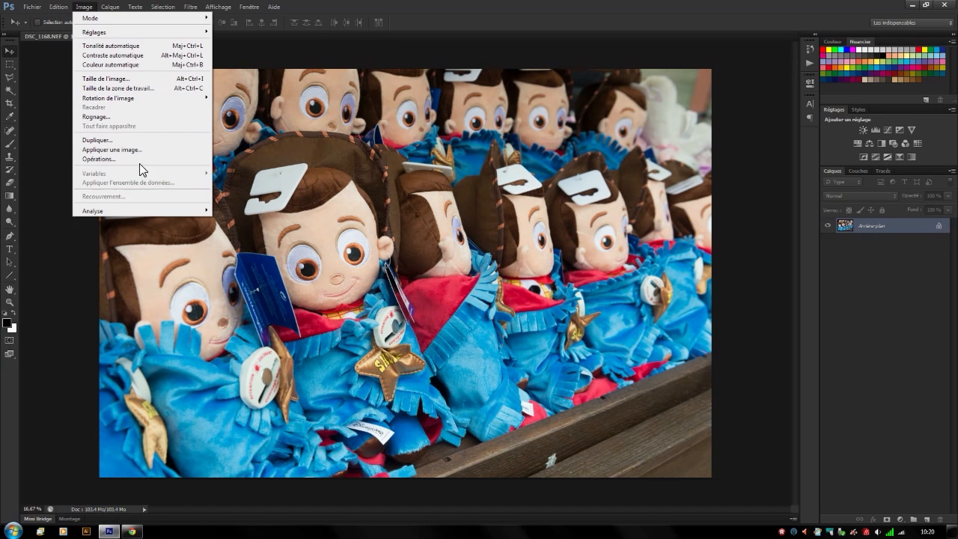
left_click(121, 79)
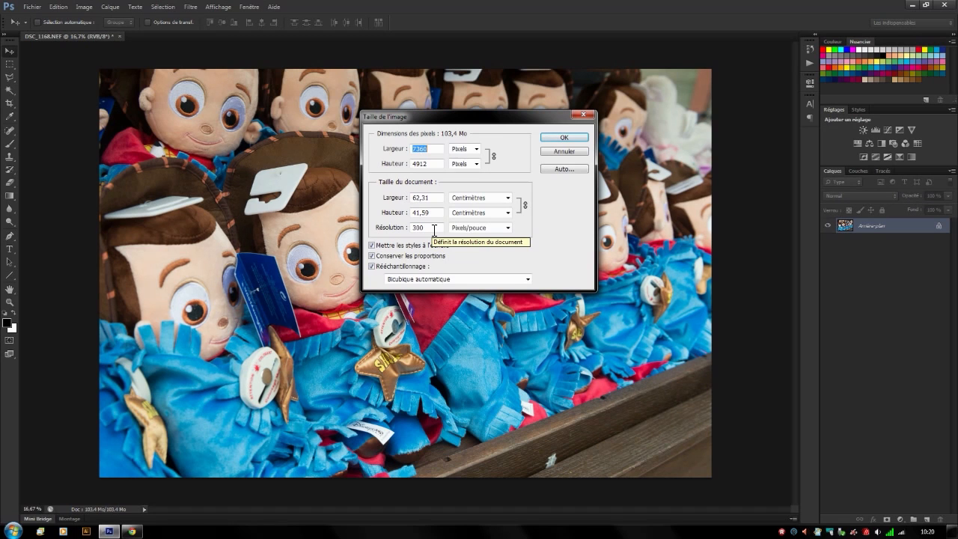
left_click(434, 230)
type("72")
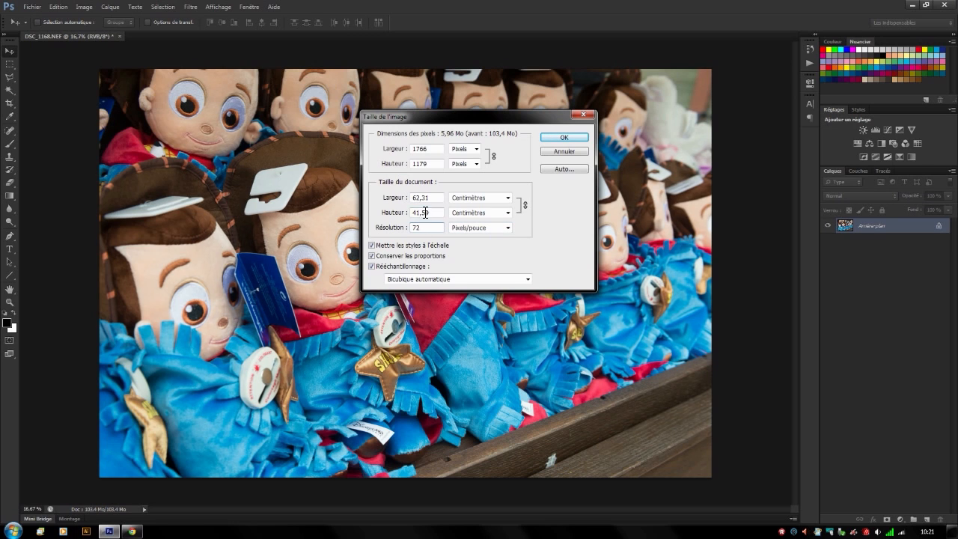
double_click(428, 155)
type("1000")
left_click(431, 280)
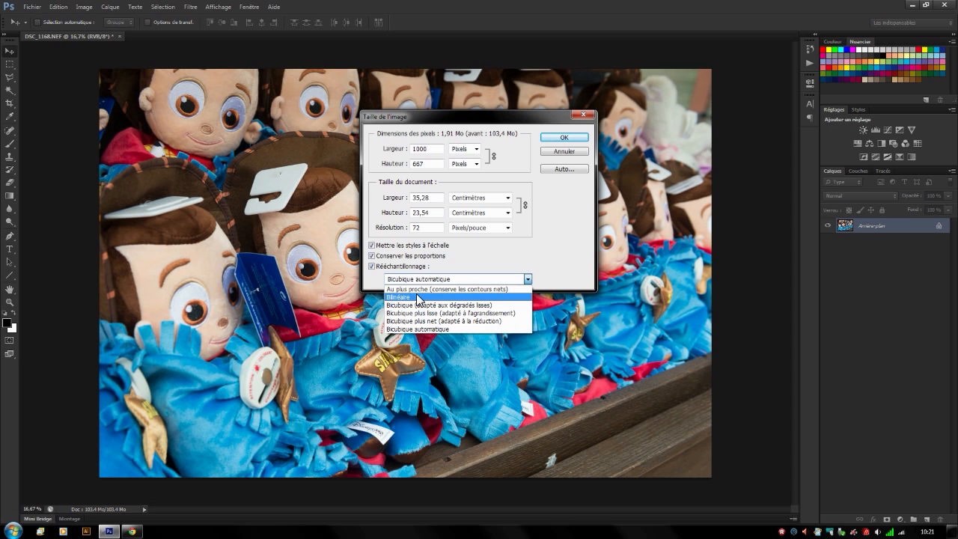
left_click(415, 298)
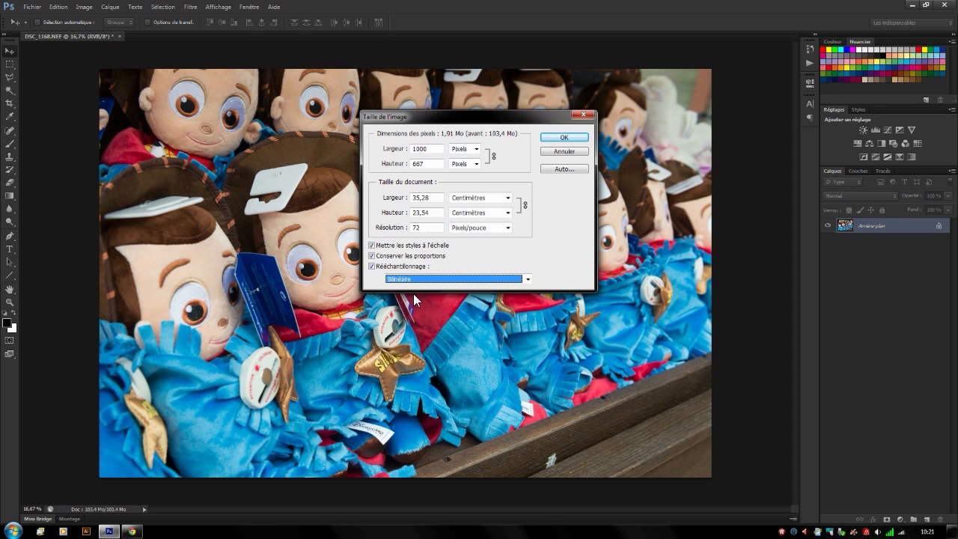
left_click(552, 139)
- Examine the resized photo at 100%, 200% and 300%, centring on the middle doll's hat and face
key("ctrl+1")
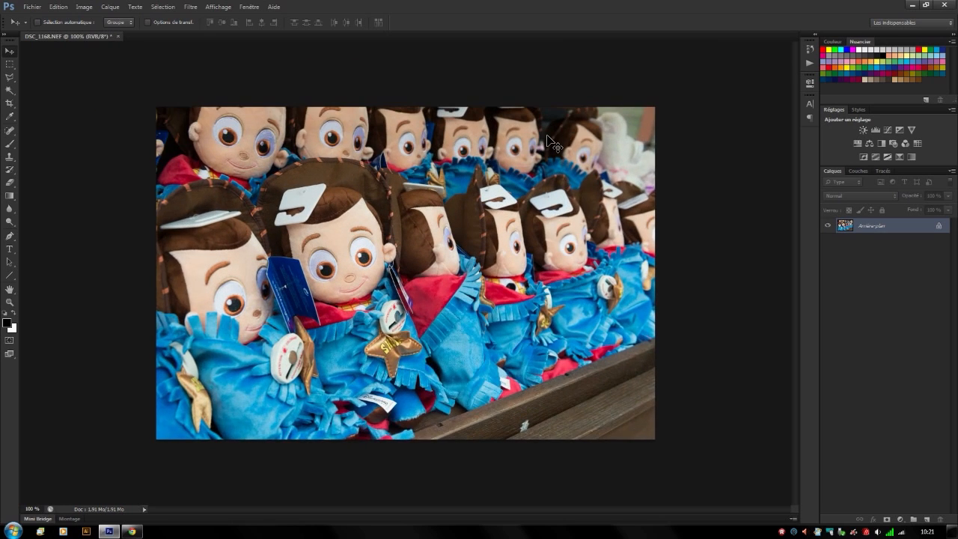
key("ctrl+plus")
left_click_drag(319, 132, 369, 231)
key("ctrl+plus")
left_click_drag(361, 150, 401, 211)
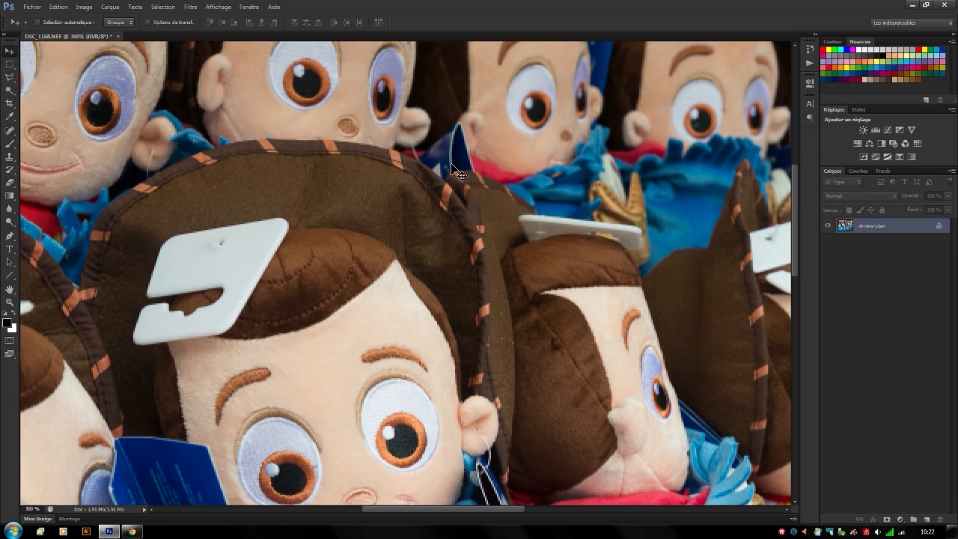
key("ctrl+minus")
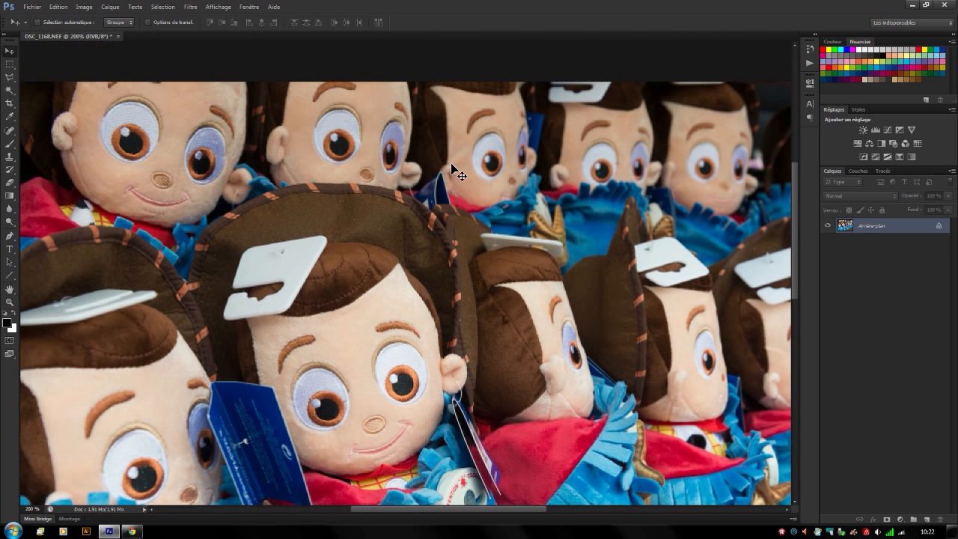
key("ctrl+plus")
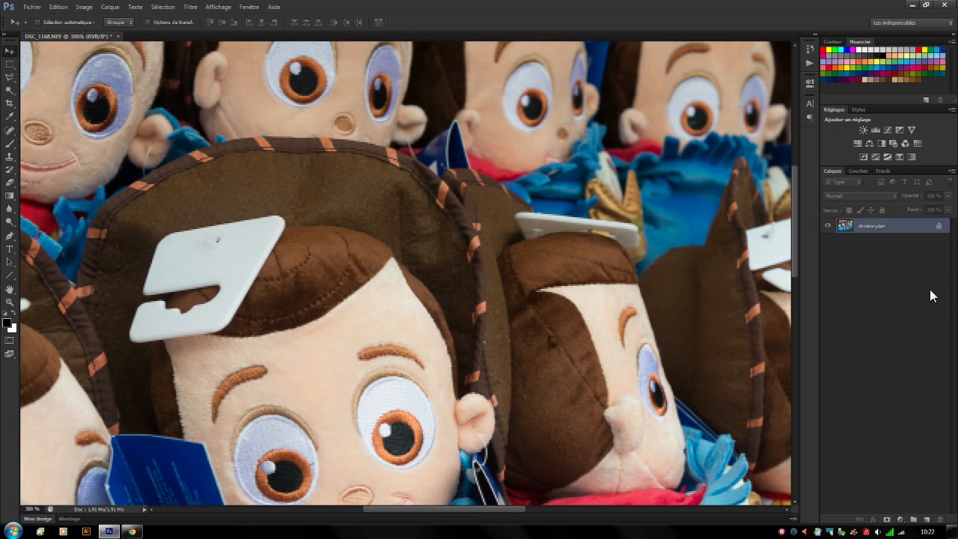
key("ctrl+j")
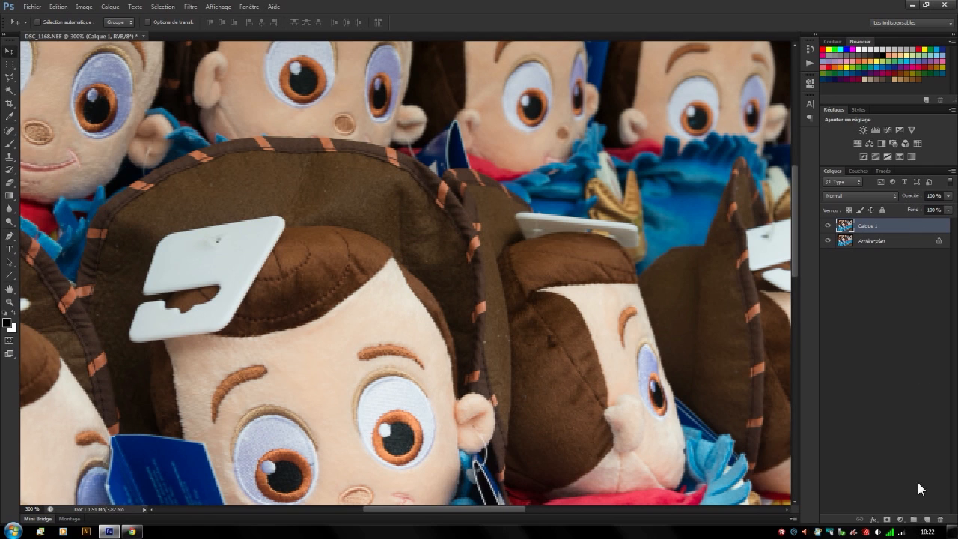
left_click(940, 519)
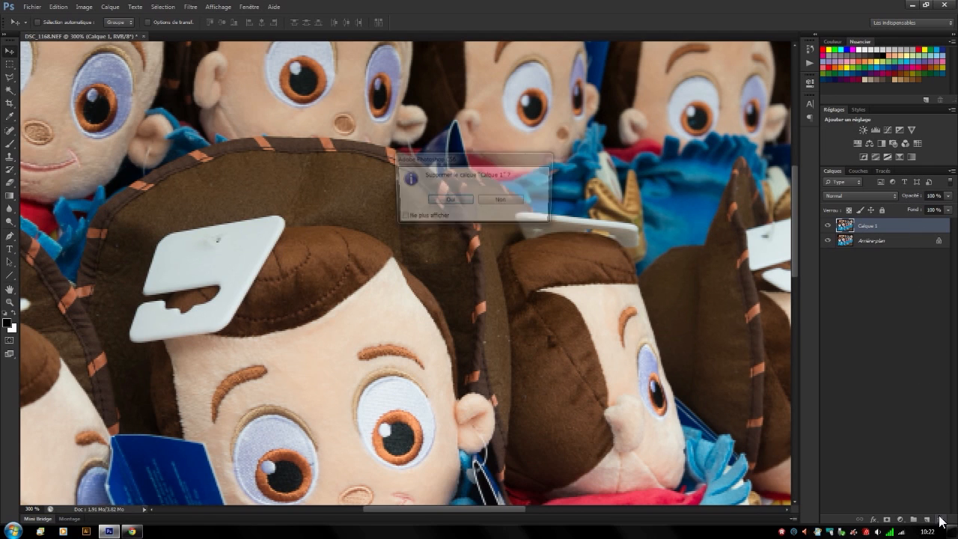
left_click(449, 200)
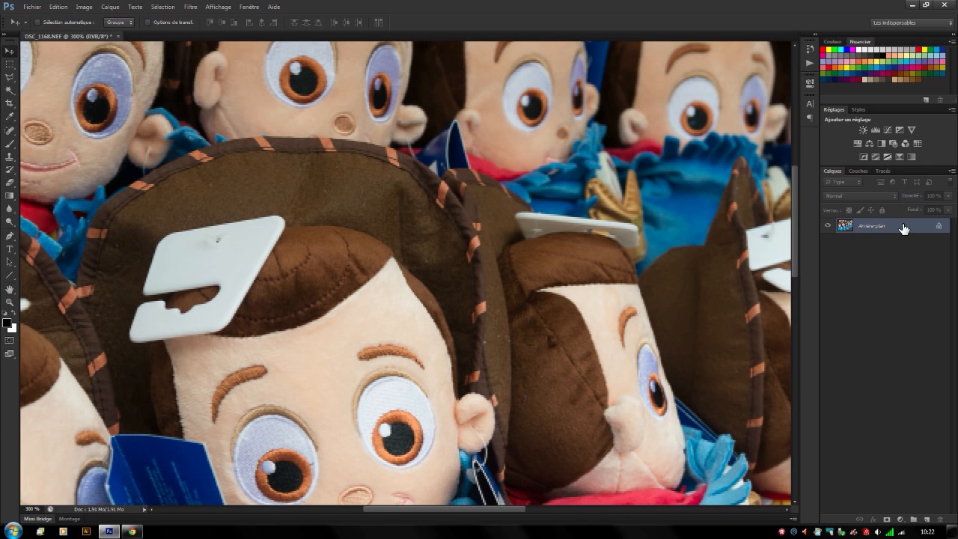
- Duplicate the background layer and apply the basic Sharpen filter (Plus net) to the copy
left_click_drag(904, 228, 927, 523)
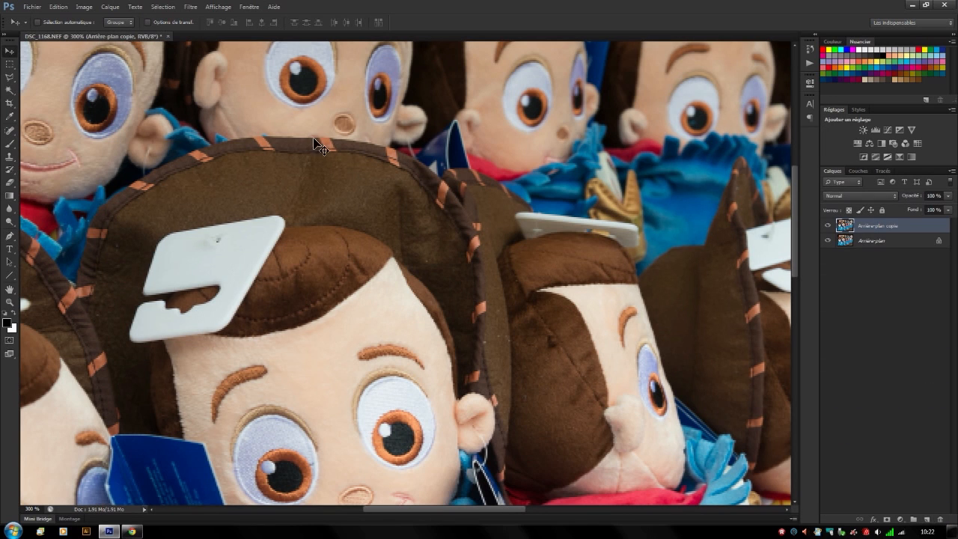
left_click(192, 9)
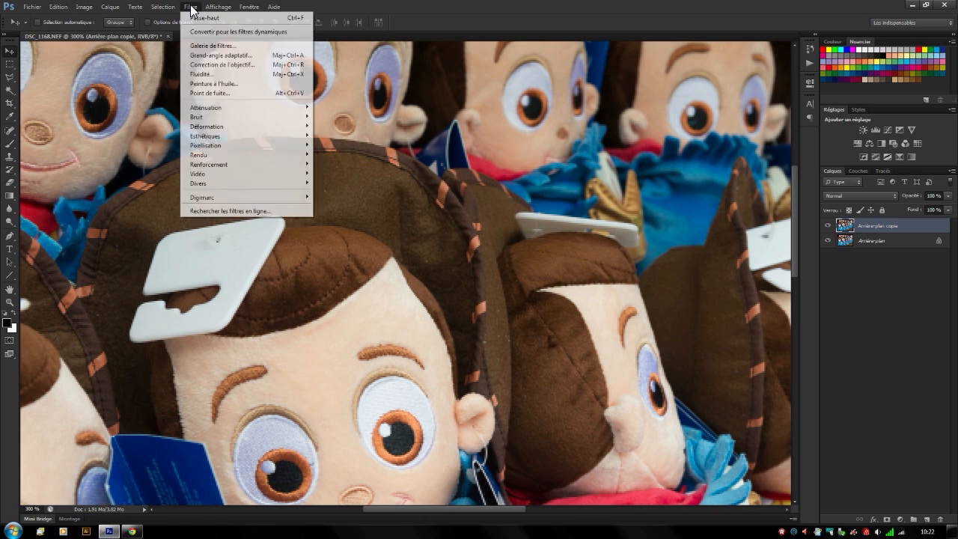
mouse_move(215, 160)
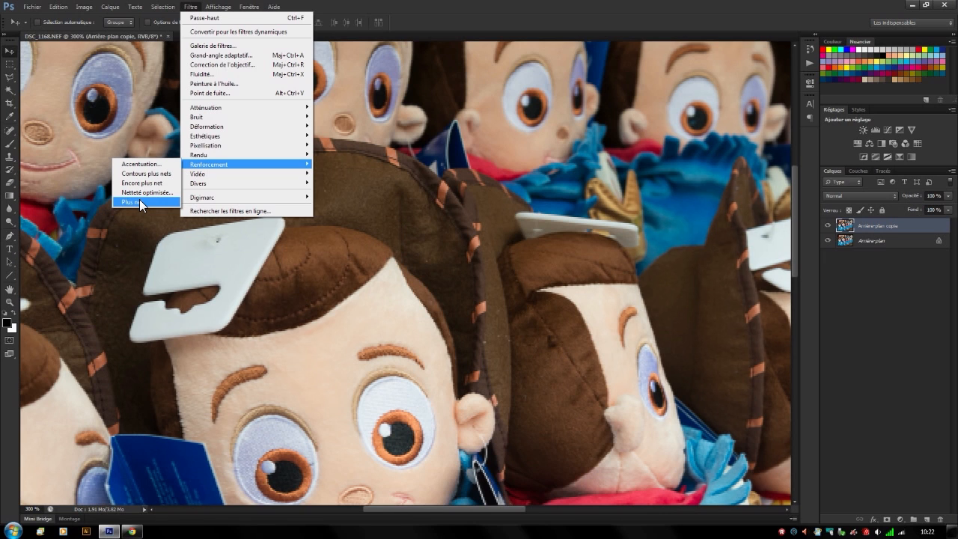
mouse_move(222, 183)
left_click(138, 199)
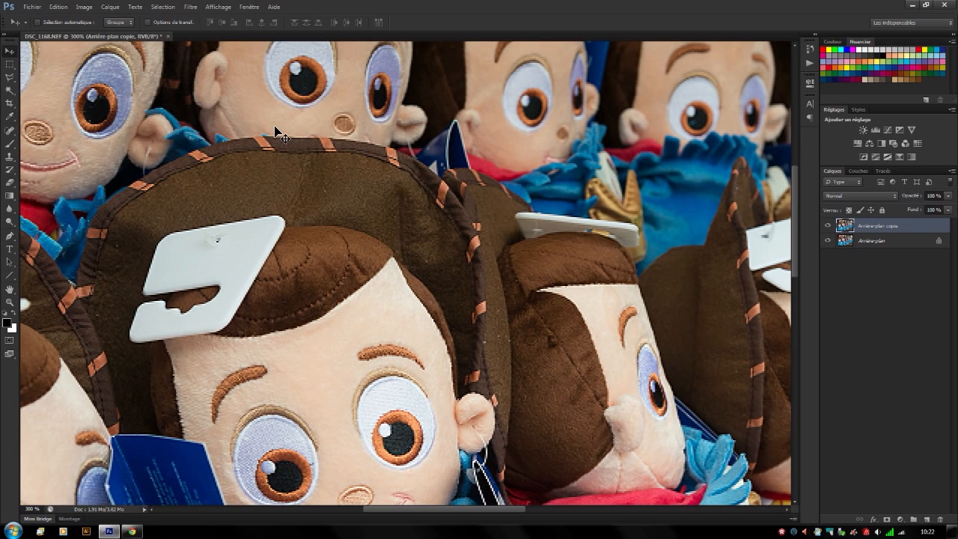
- Examine the sharpened hat, face and fabric at magnifications up to 500%, and check the whole photo at 100%
key("ctrl+plus")
key("ctrl+plus")
left_click_drag(367, 139, 301, 251)
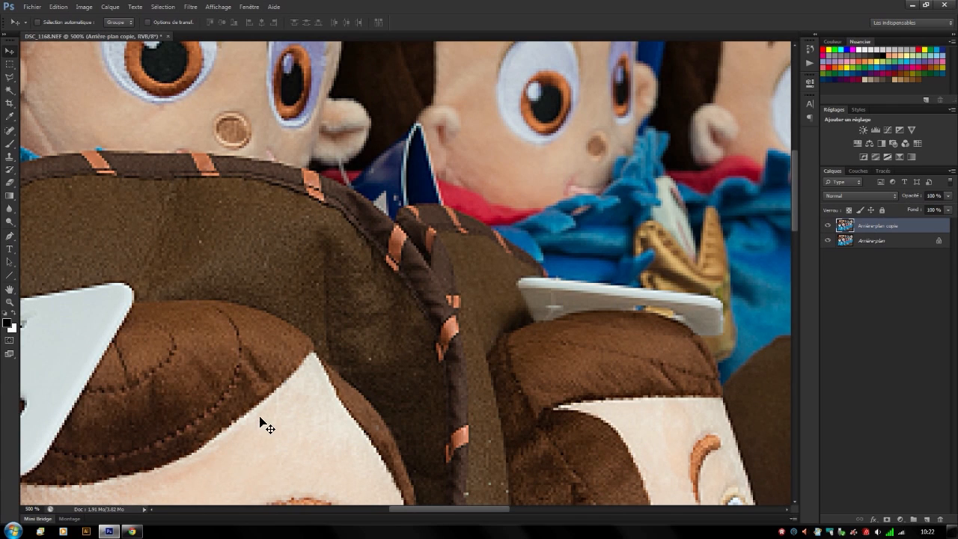
left_click_drag(216, 400, 481, 249)
left_click_drag(591, 278, 310, 182)
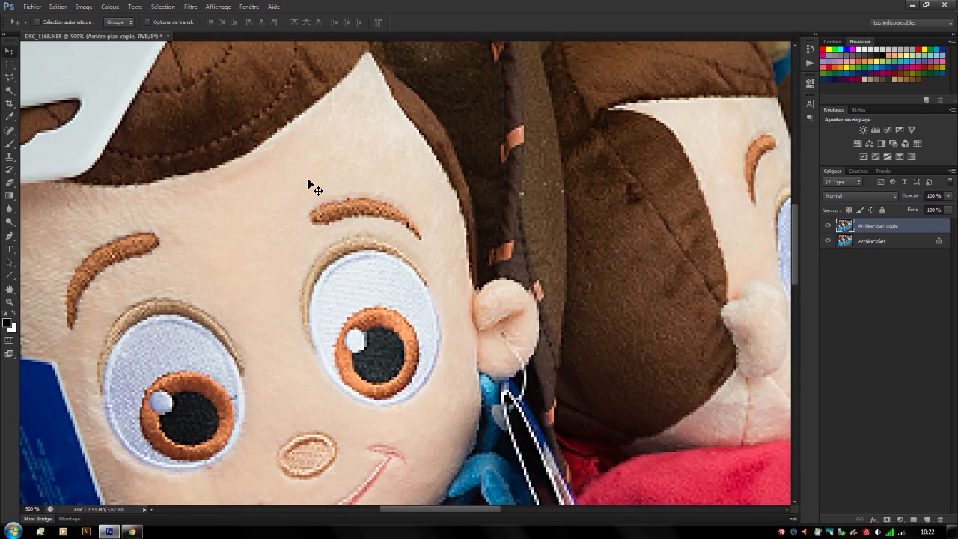
key("ctrl+minus")
key("ctrl+minus")
key("ctrl+minus")
key("ctrl+minus")
key("ctrl+minus")
key("ctrl+plus")
key("ctrl+plus")
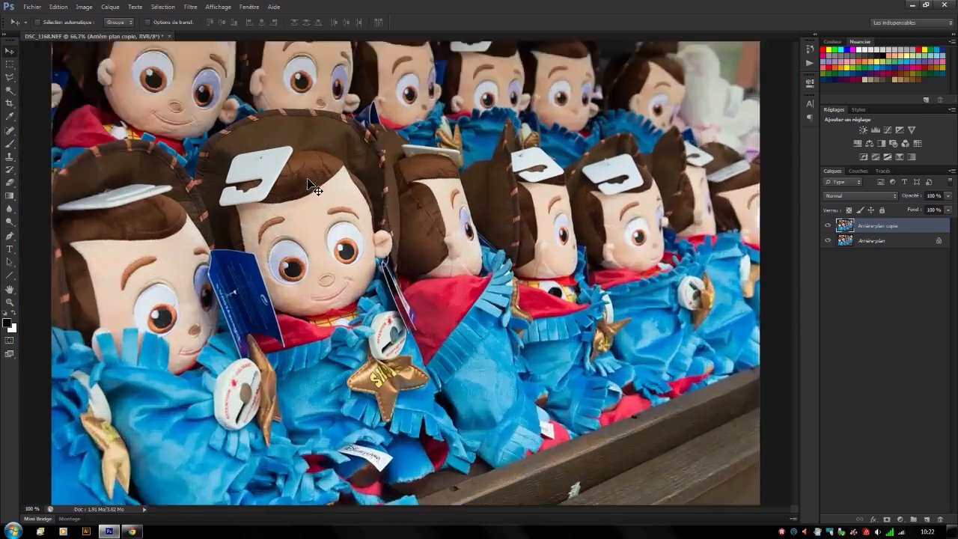
key("ctrl+minus")
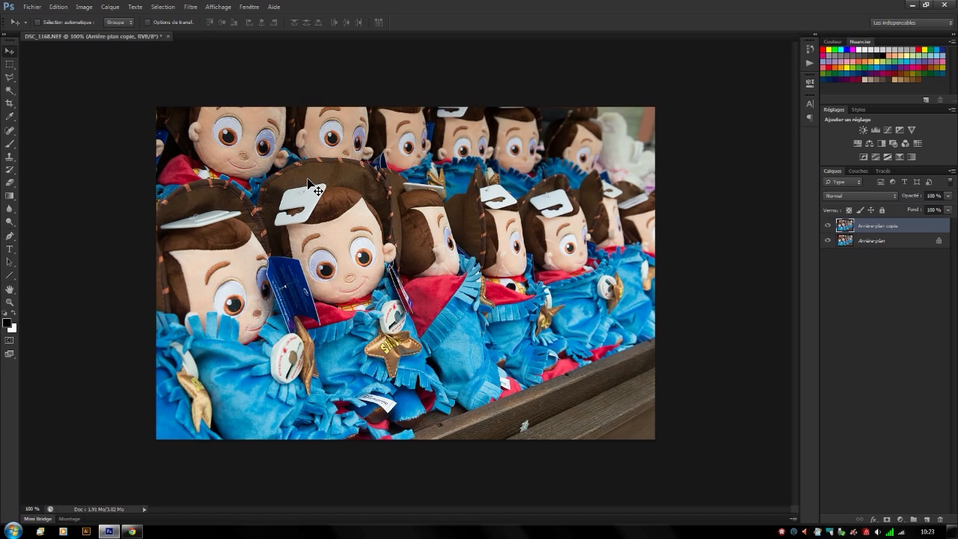
scroll(311, 186, "up", 3)
left_click_drag(428, 156, 506, 281)
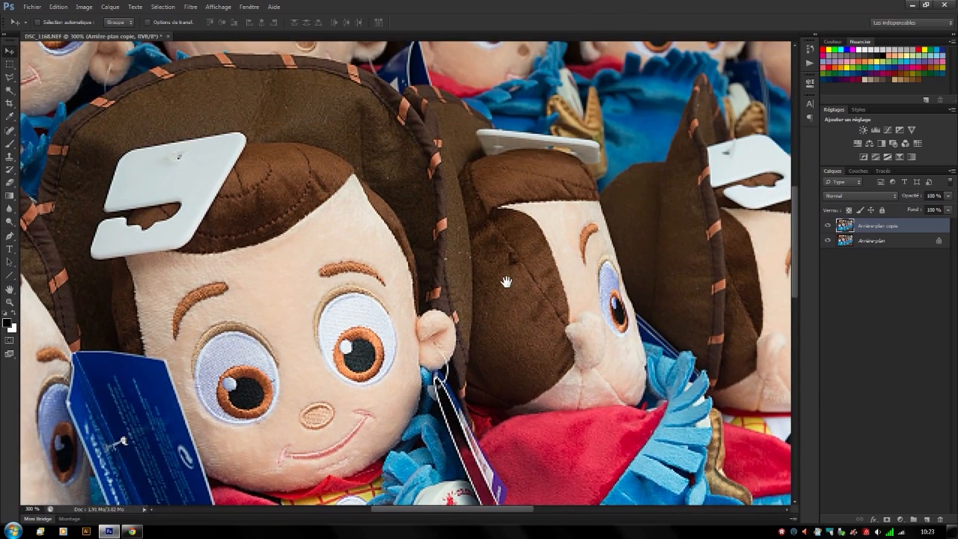
scroll(365, 202, "down", 1)
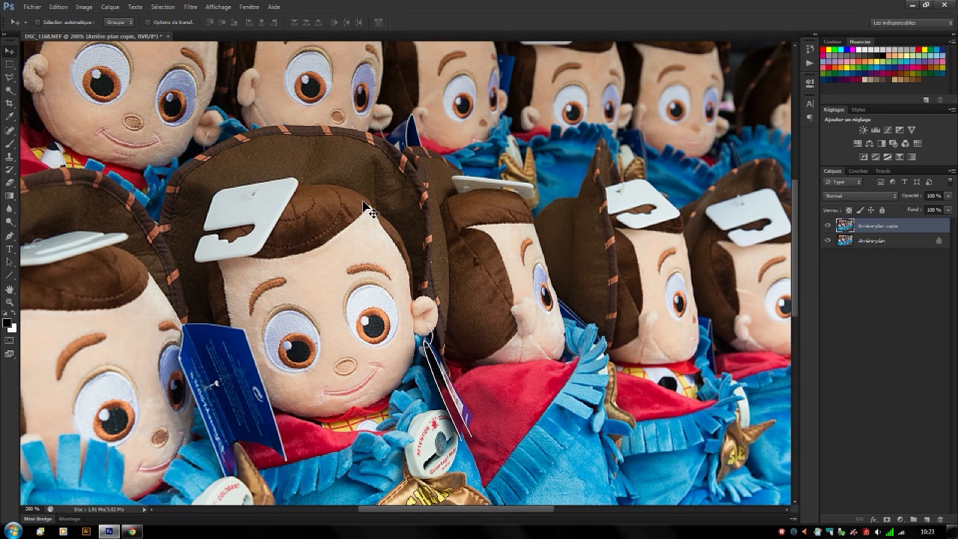
- Duplicate the sharpened layer and try a second pass of the Sharpen filter on the new copy
key("ctrl+j")
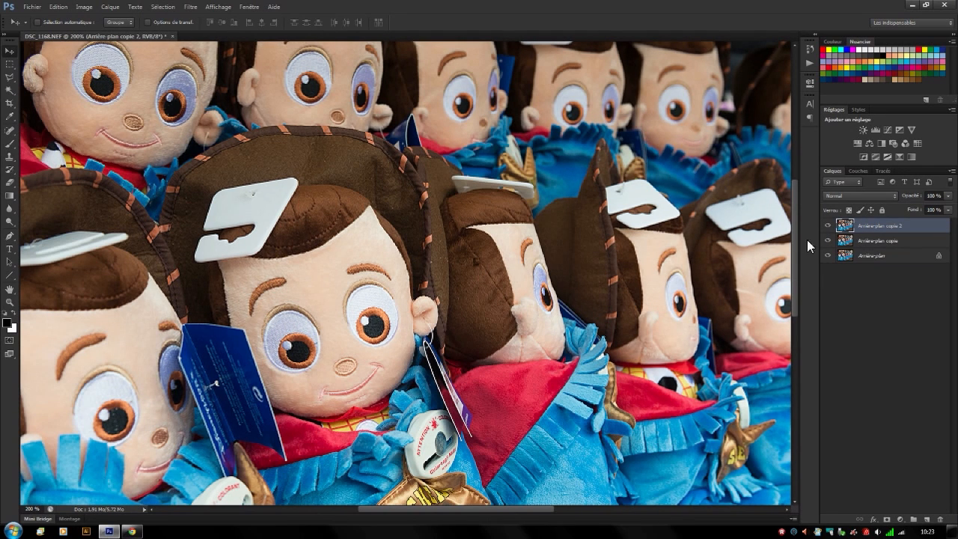
left_click_drag(891, 229, 941, 519)
left_click_drag(899, 227, 928, 519)
left_click(193, 8)
left_click(194, 19)
- Compare the photo with and without the second sharpening pass by switching the layer's visibility, and delete the twice-sharpened layer
scroll(371, 193, "down", 3)
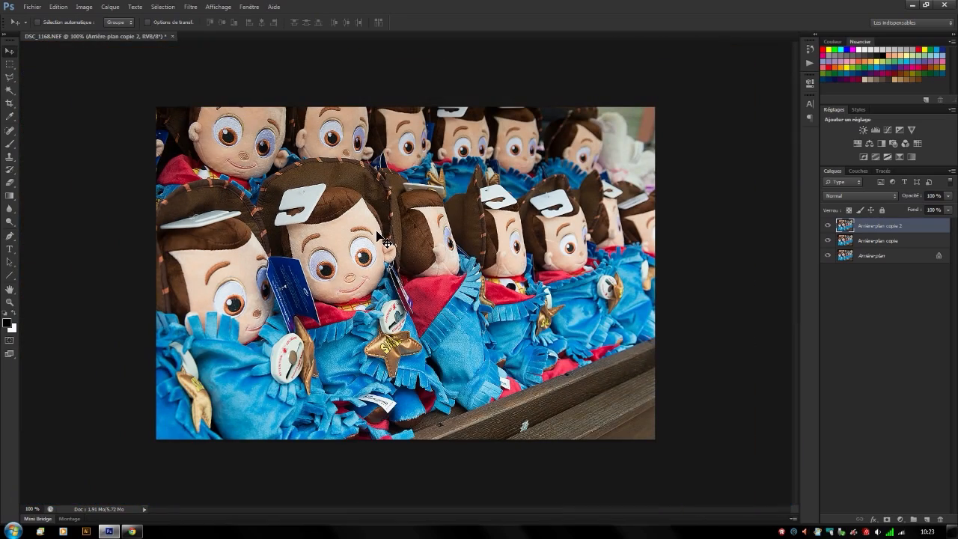
scroll(376, 196, "up", 3)
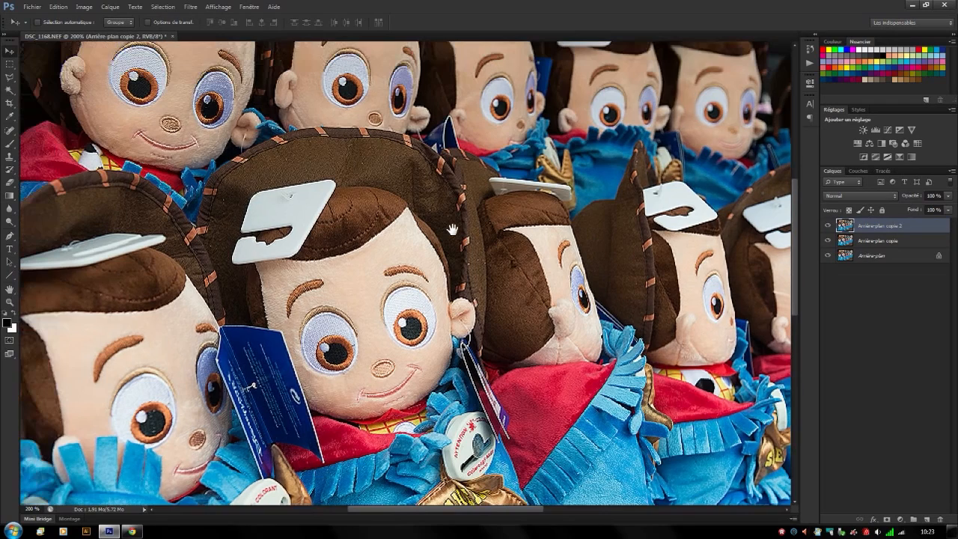
left_click_drag(449, 228, 452, 228)
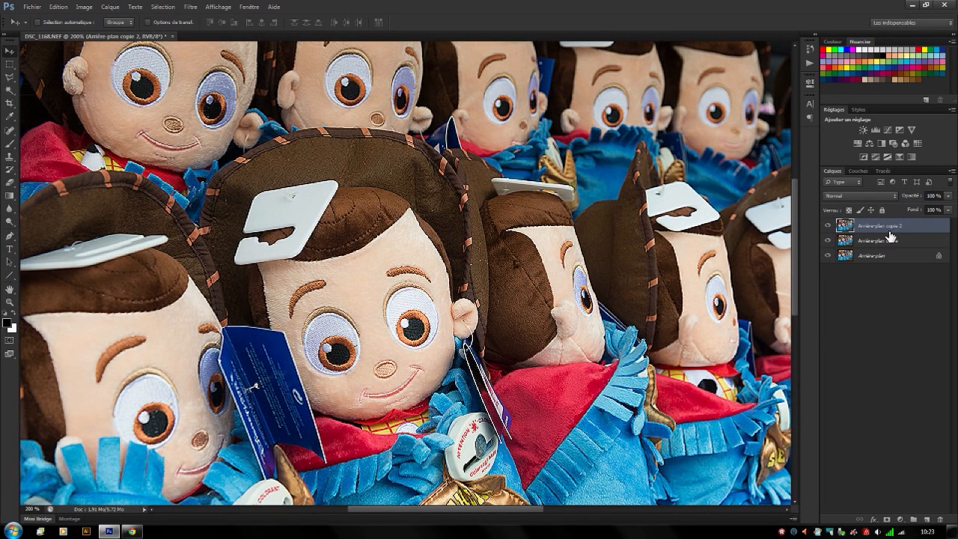
left_click(828, 226)
left_click(828, 226)
left_click(828, 226)
left_click(828, 226)
left_click(828, 226)
left_click_drag(871, 230, 941, 519)
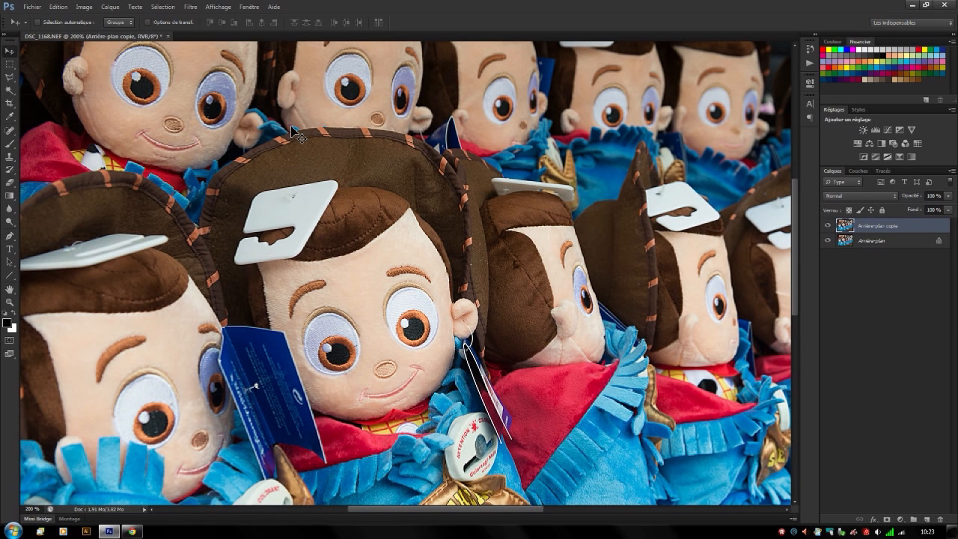
- Lower the sharpened layer's opacity to 70% and merge it into the background
left_click(911, 202)
left_click_drag(911, 200, 870, 208)
left_click_drag(871, 208, 872, 208)
key("ctrl+1")
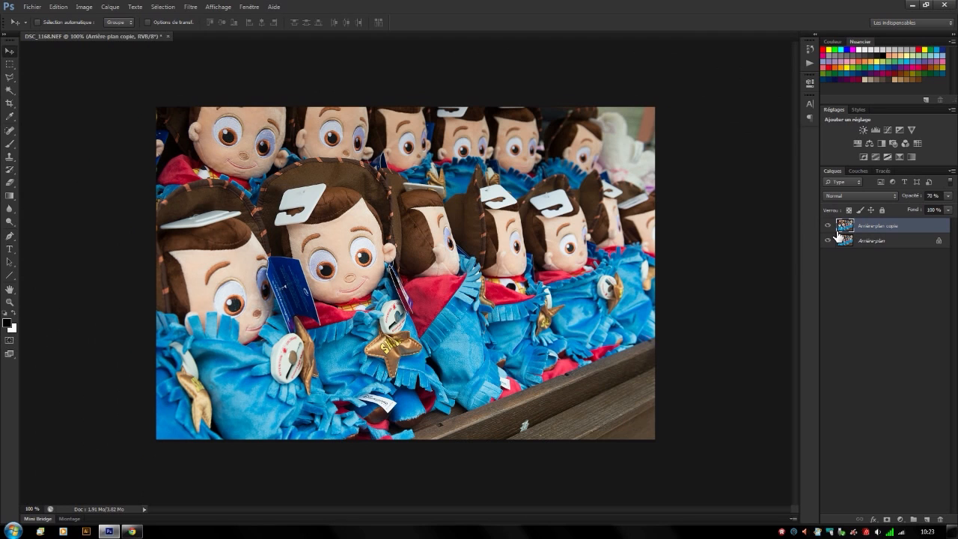
key("ctrl+e")
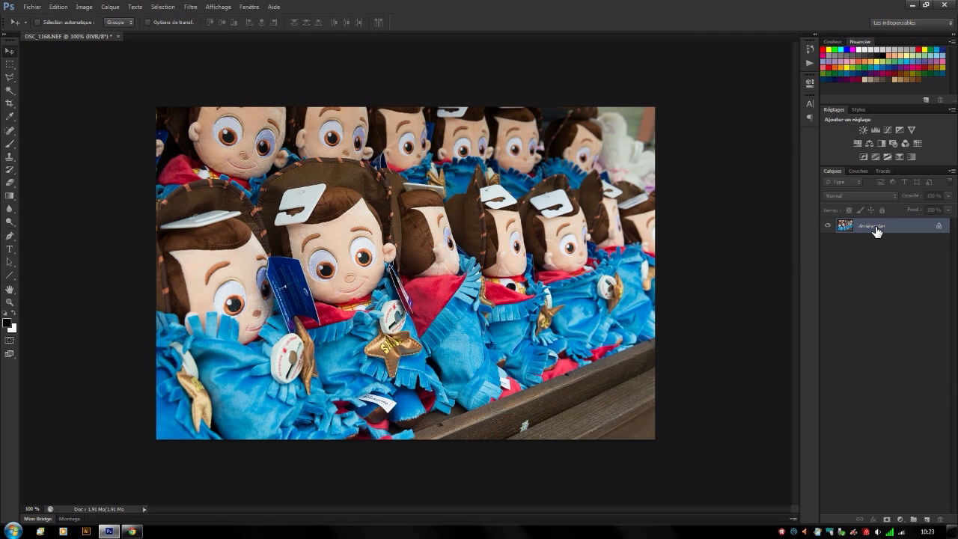
- Save the photo as a maximum-quality JPEG named PhotoExemple in the 2013 DISNEY Fevrier folder
left_click(34, 7)
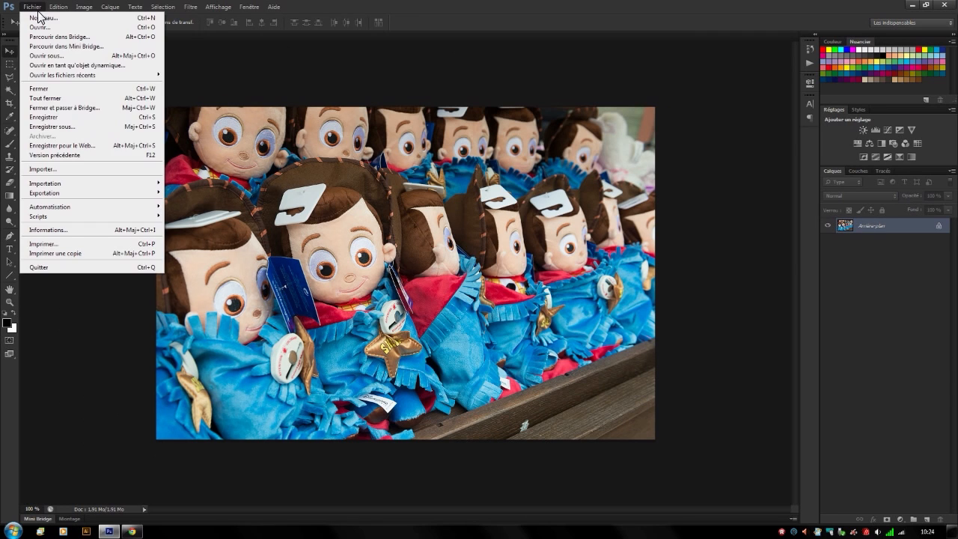
left_click(71, 127)
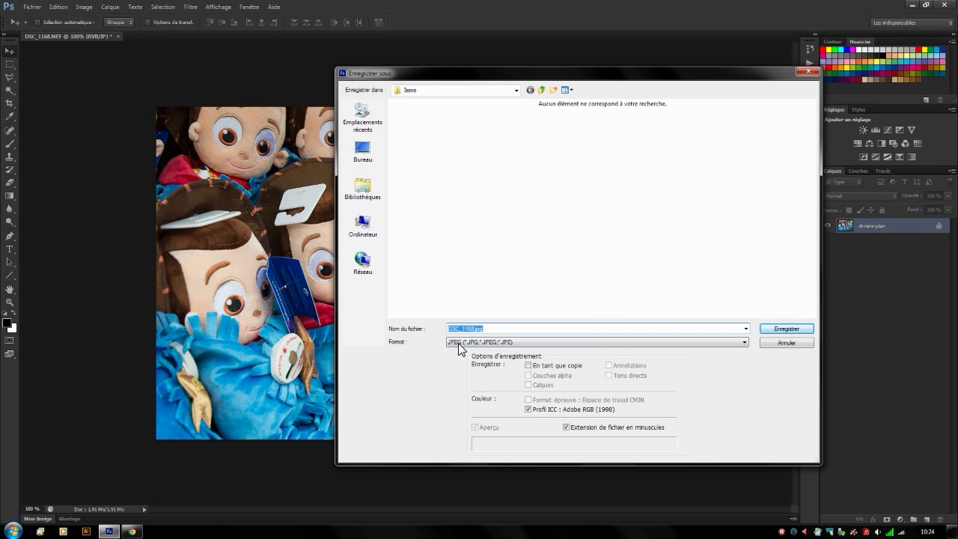
left_click(543, 91)
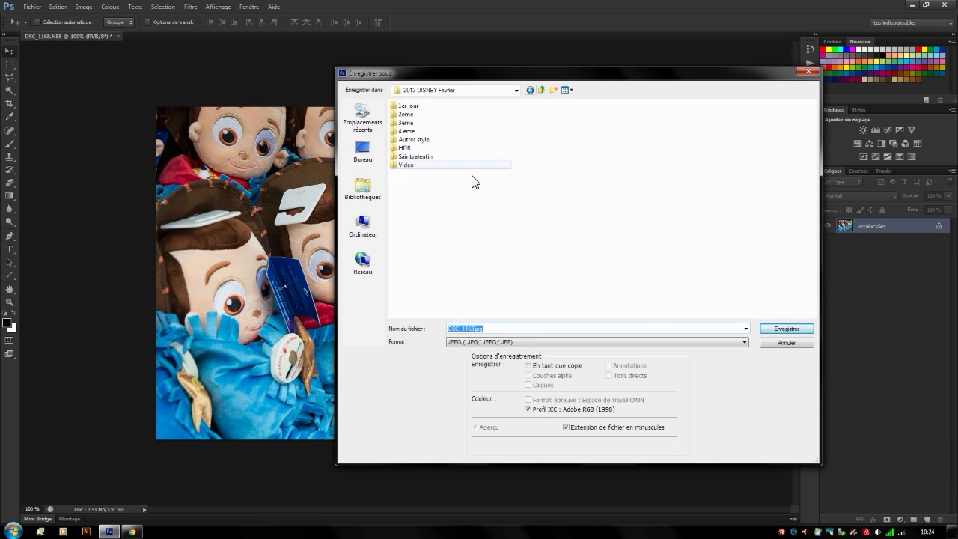
left_click(459, 329)
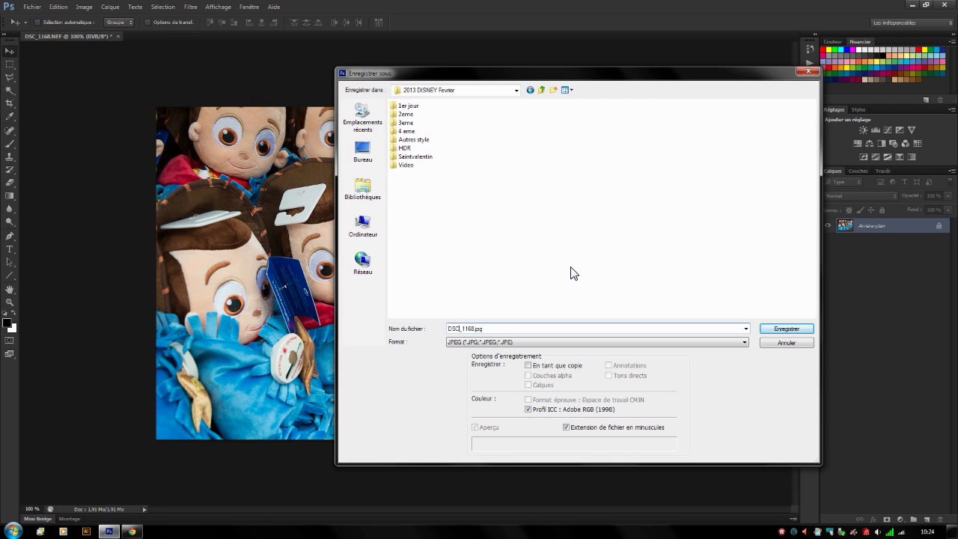
left_click_drag(478, 329, 391, 332)
type("PhotoExemple")
key("Tab")
left_click(784, 331)
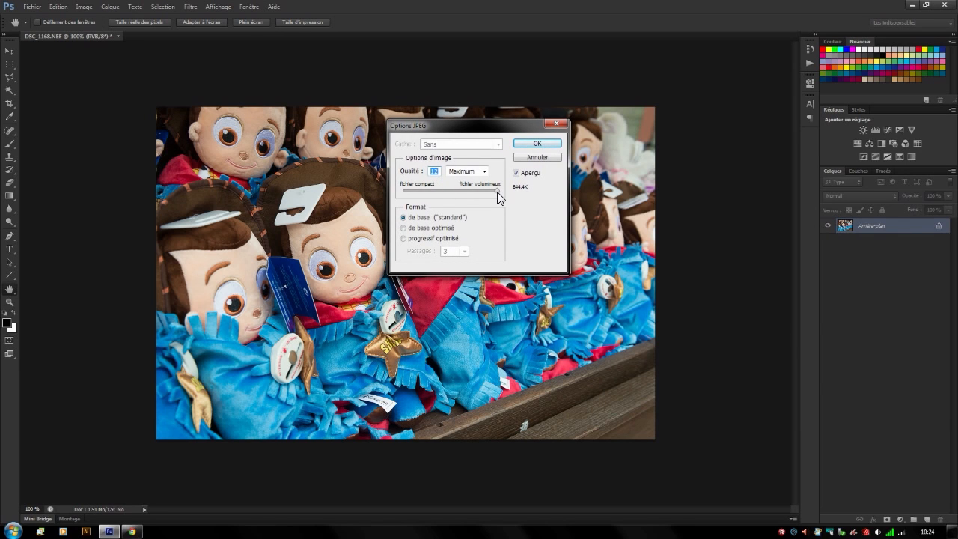
left_click_drag(497, 191, 493, 190)
left_click(551, 144)
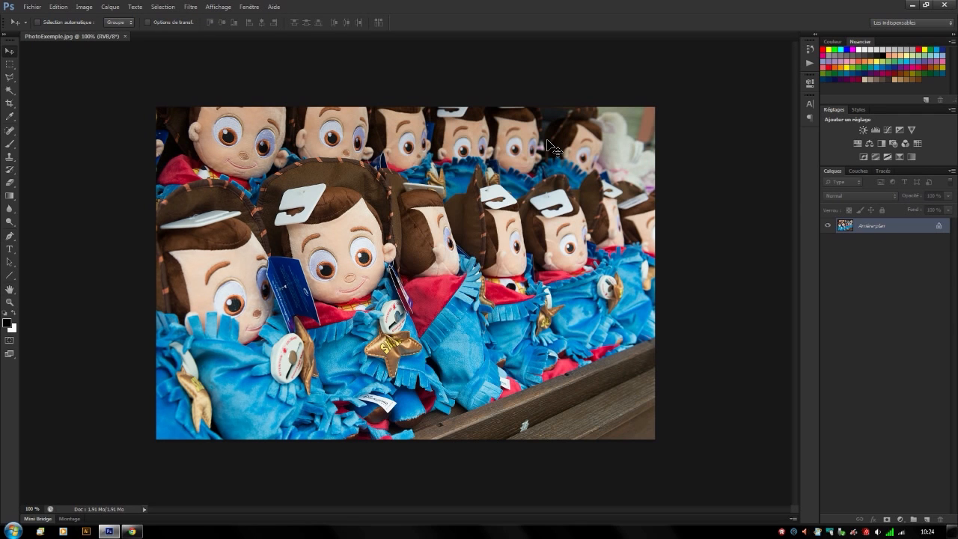